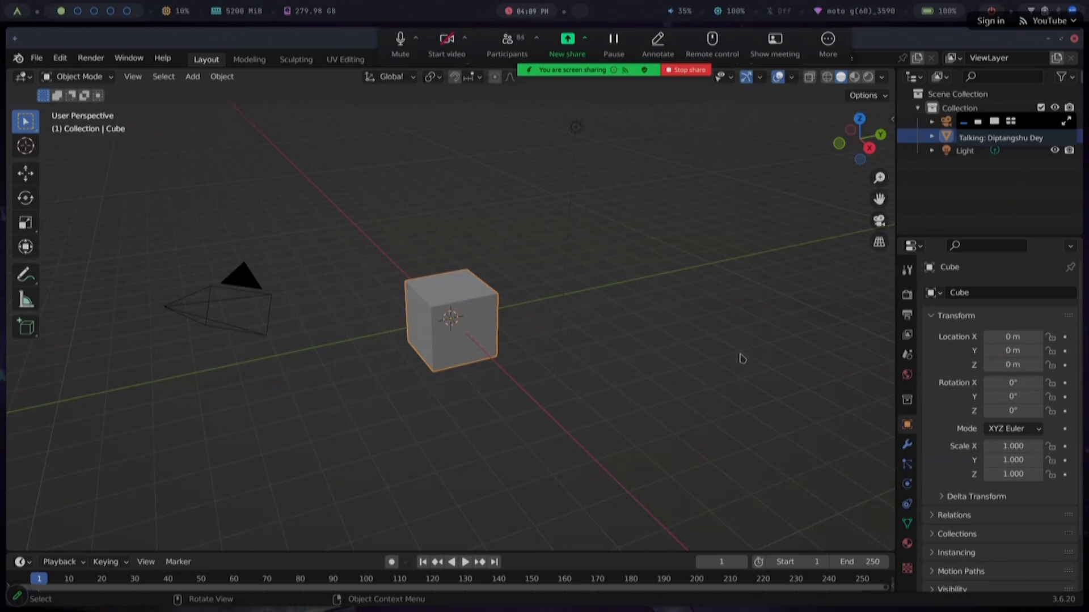
Show the Venturial add-on's controls in the 3D viewport and widen them until their labels are readable
key("n")
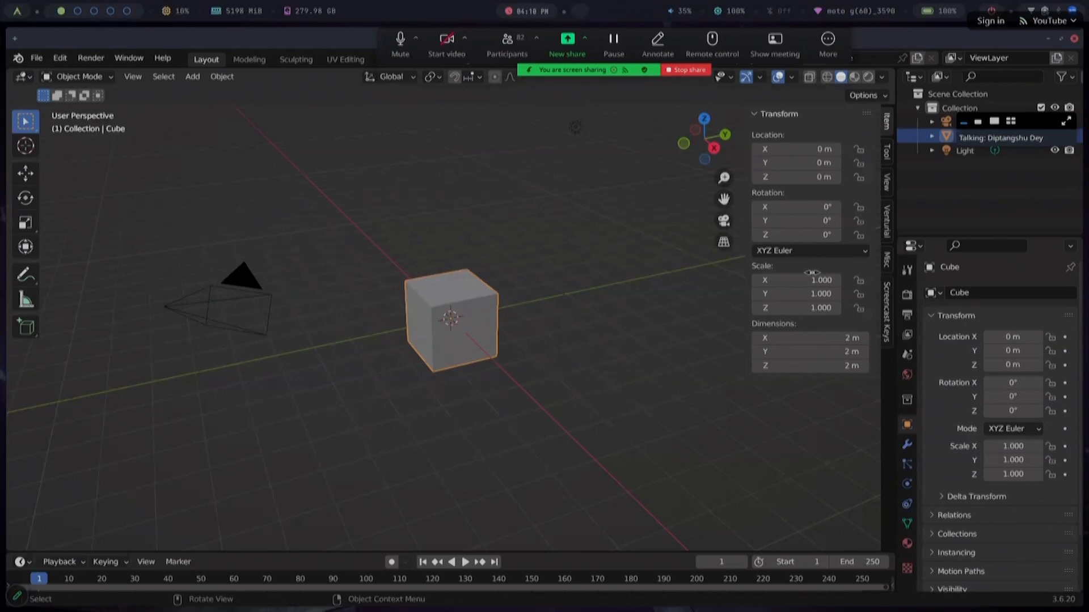
left_click(888, 220)
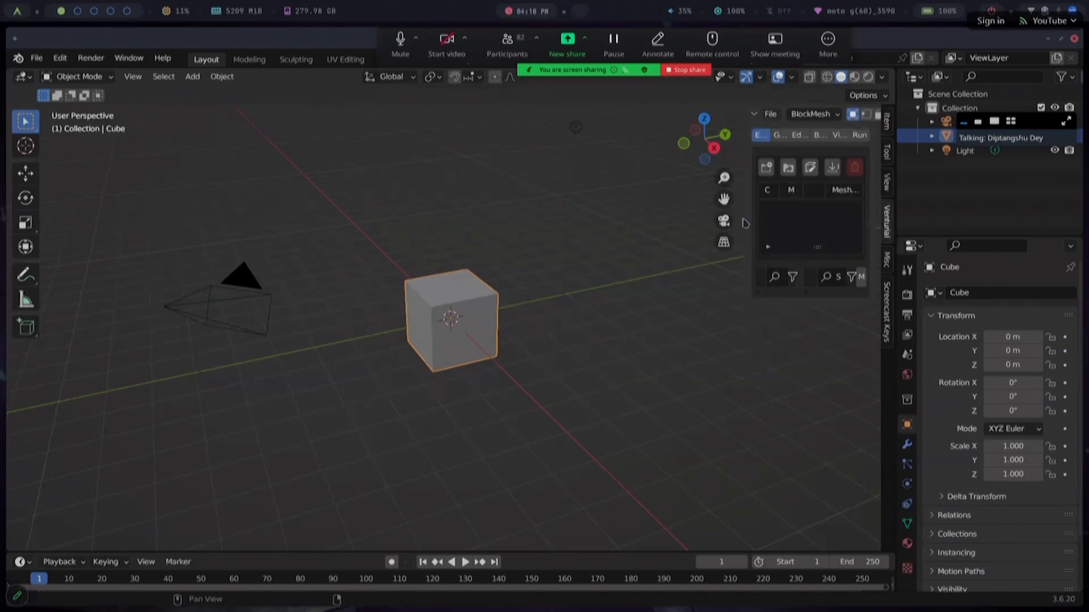
left_click_drag(747, 220, 530, 227)
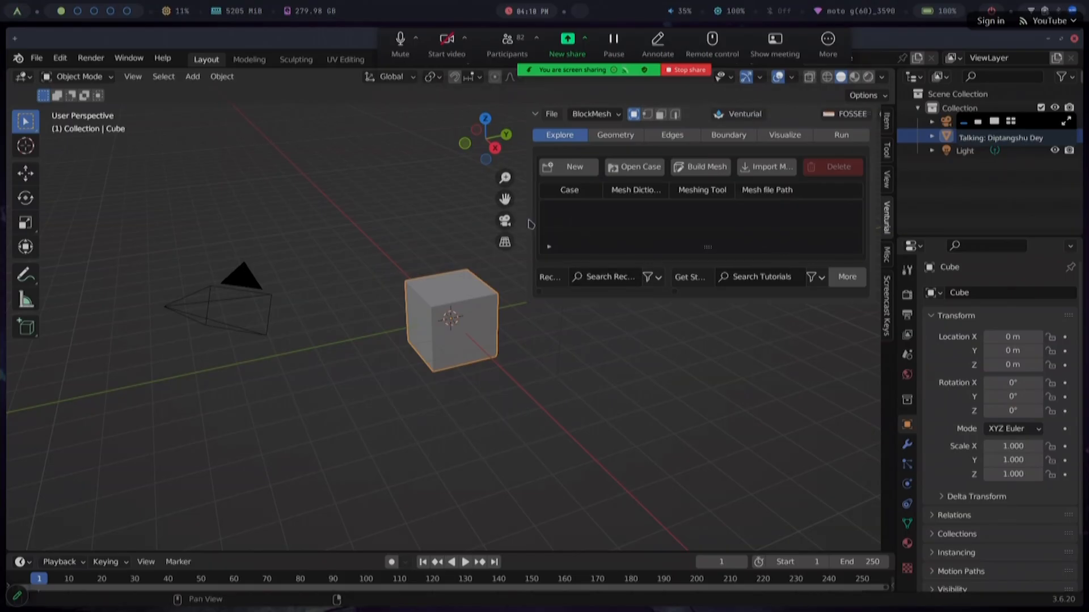
left_click_drag(528, 220, 506, 217)
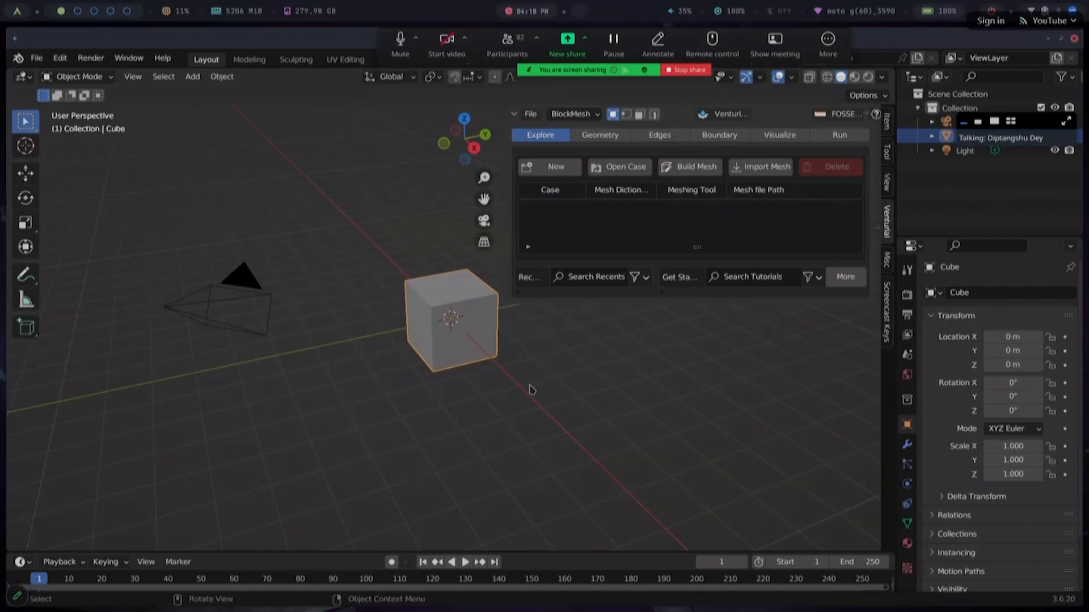
Delete all default objects from the scene, including the cube, camera and light
key("alt+a")
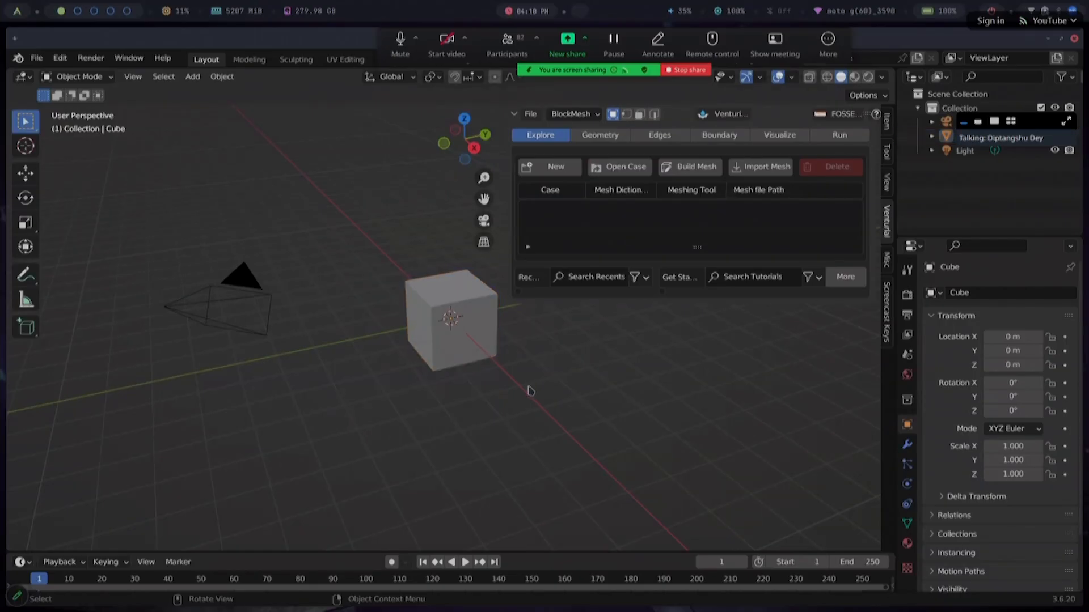
key("a")
key("x")
left_click(529, 391)
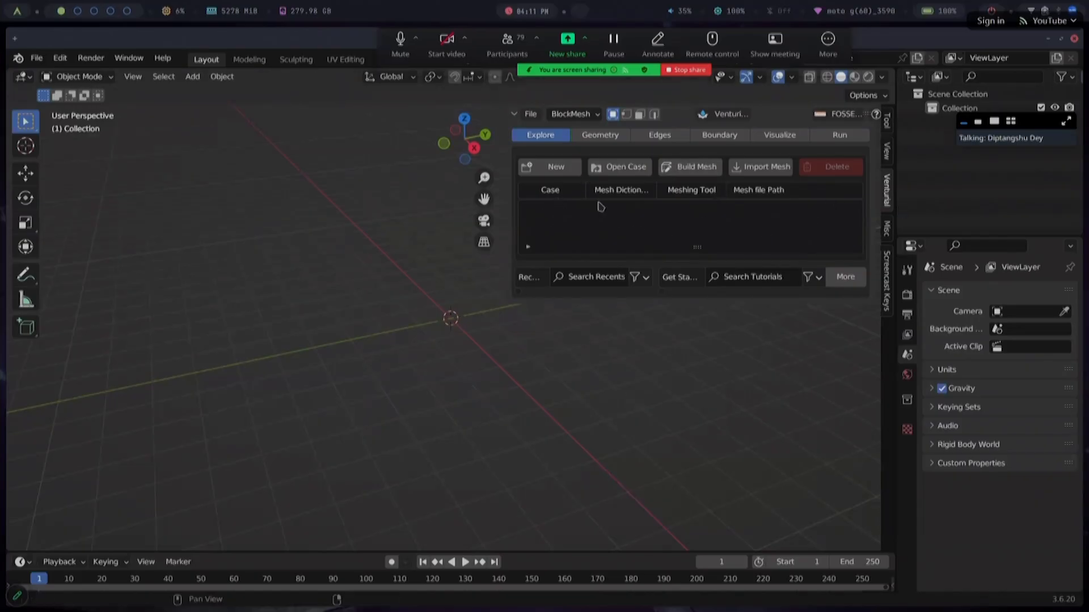
Create a new BlockMesh case with the blockMeshDict dictionary, using the Test_Ven_dir folder as case directory
left_click(559, 171)
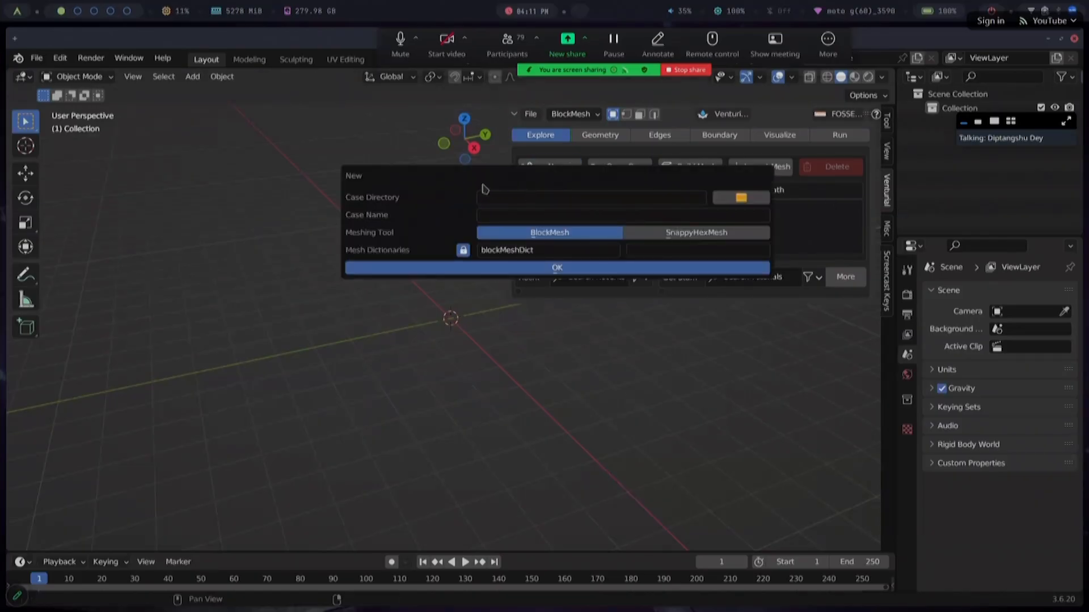
left_click(811, 218)
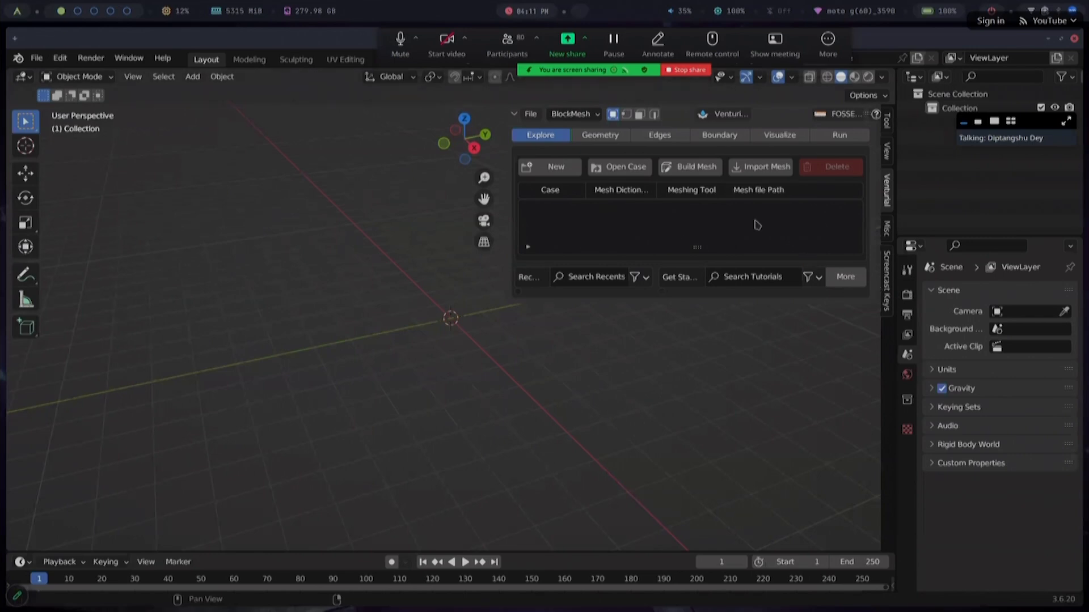
left_click(549, 168)
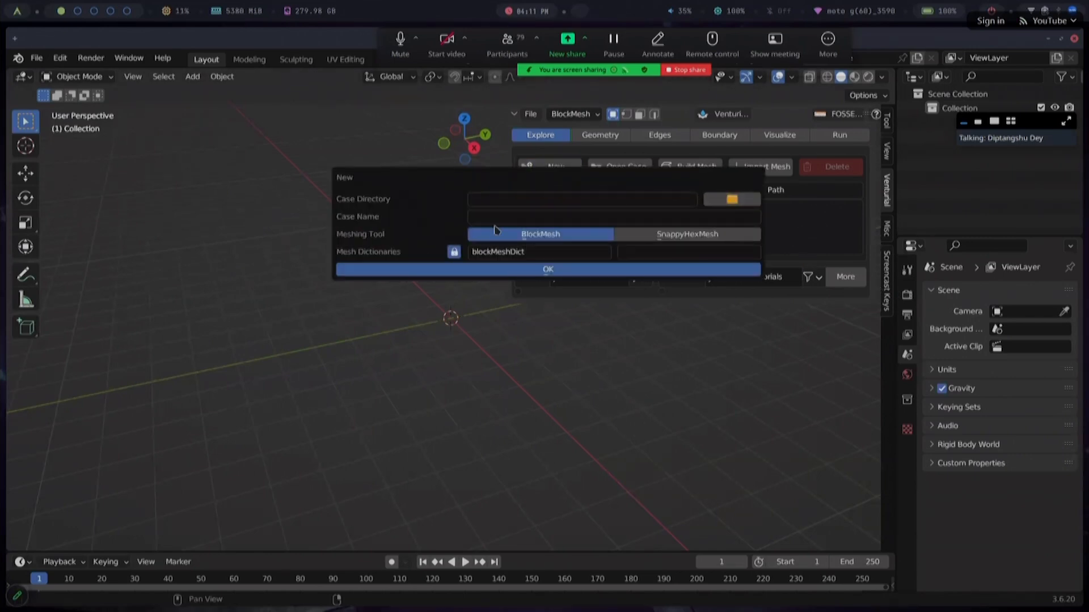
left_click(732, 202)
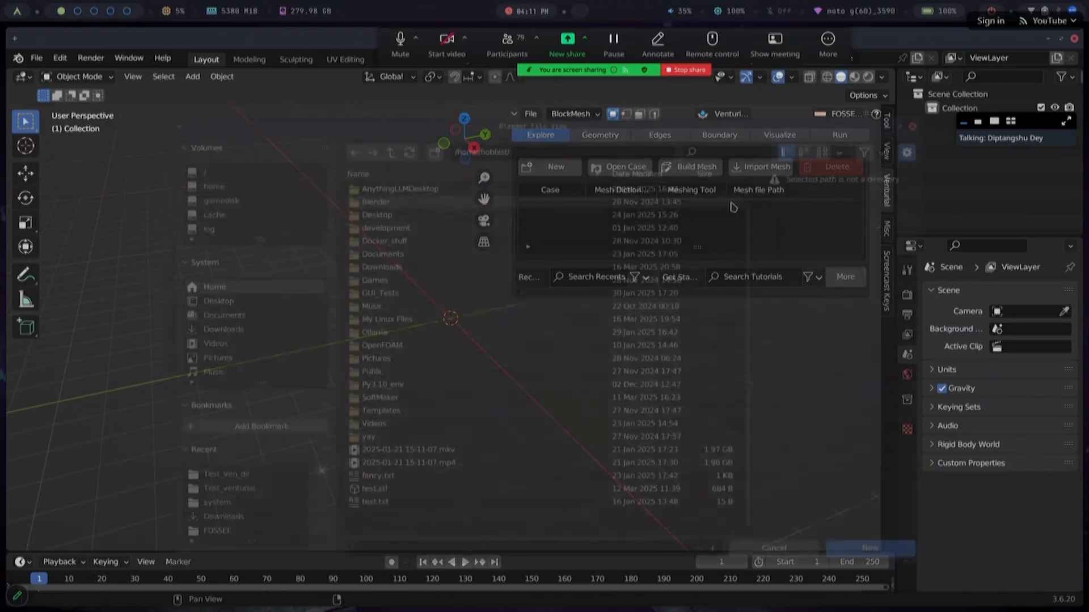
left_click(247, 476)
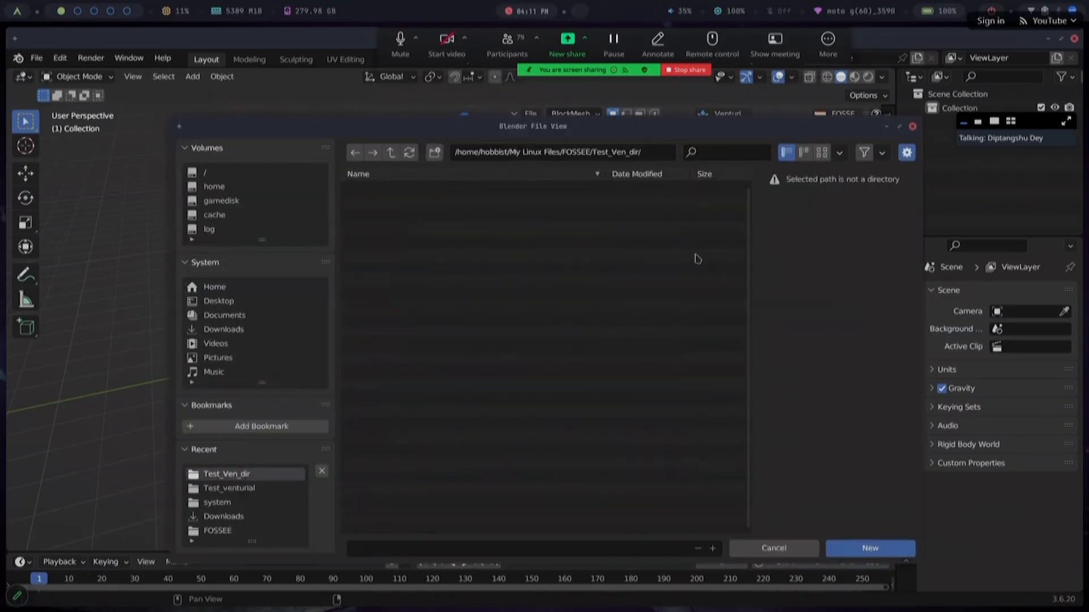
left_click(866, 549)
left_click(670, 303)
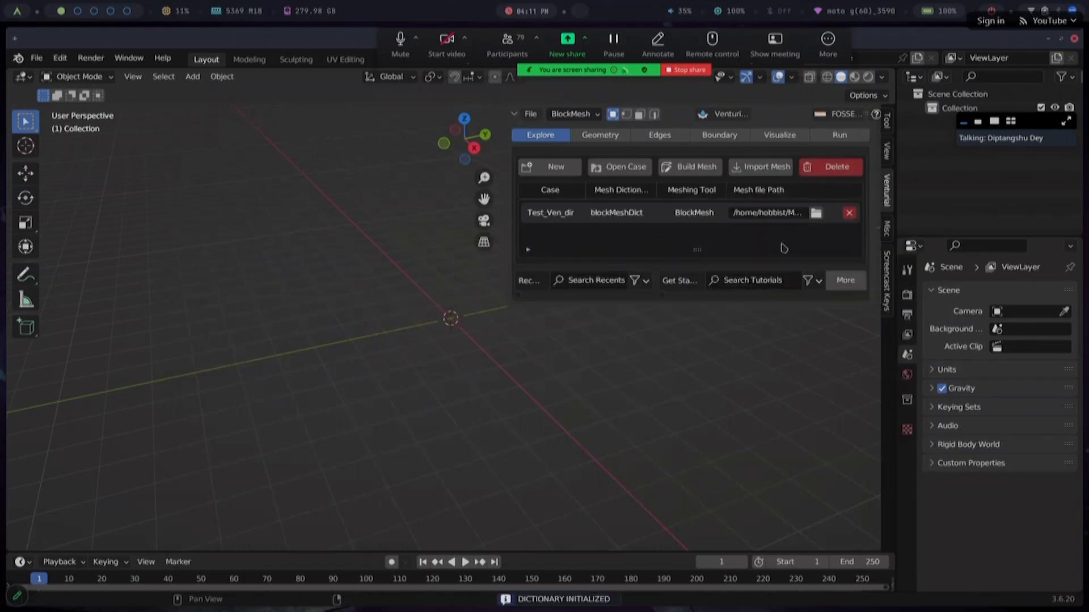
Generate 3 hexahedron blocks in a grid arrangement with 20 cells each in X, Y and Z
left_click(598, 136)
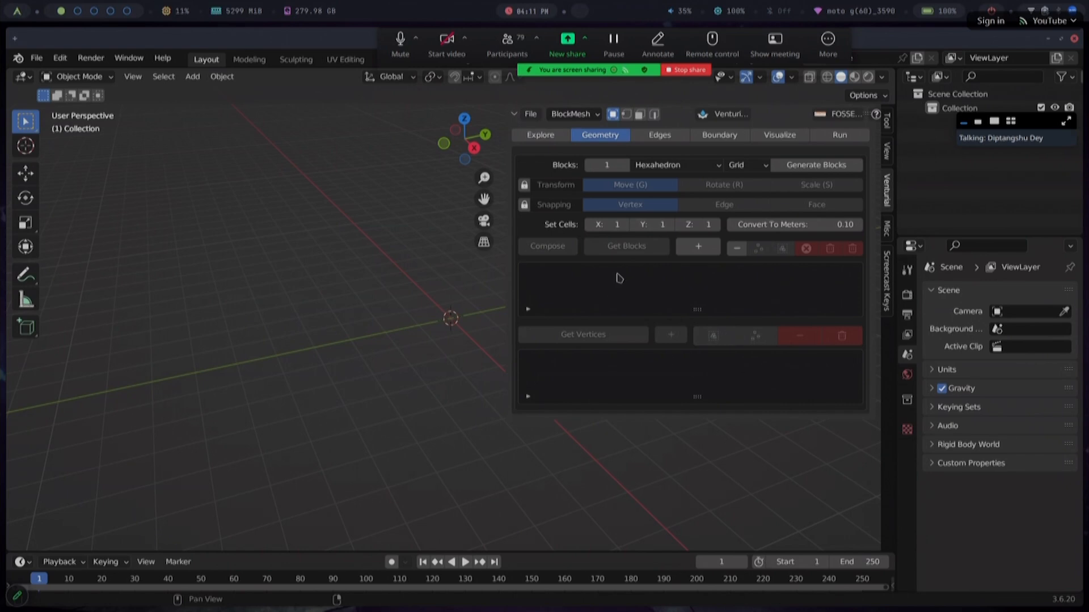
left_click(612, 166)
type("3")
key("Return")
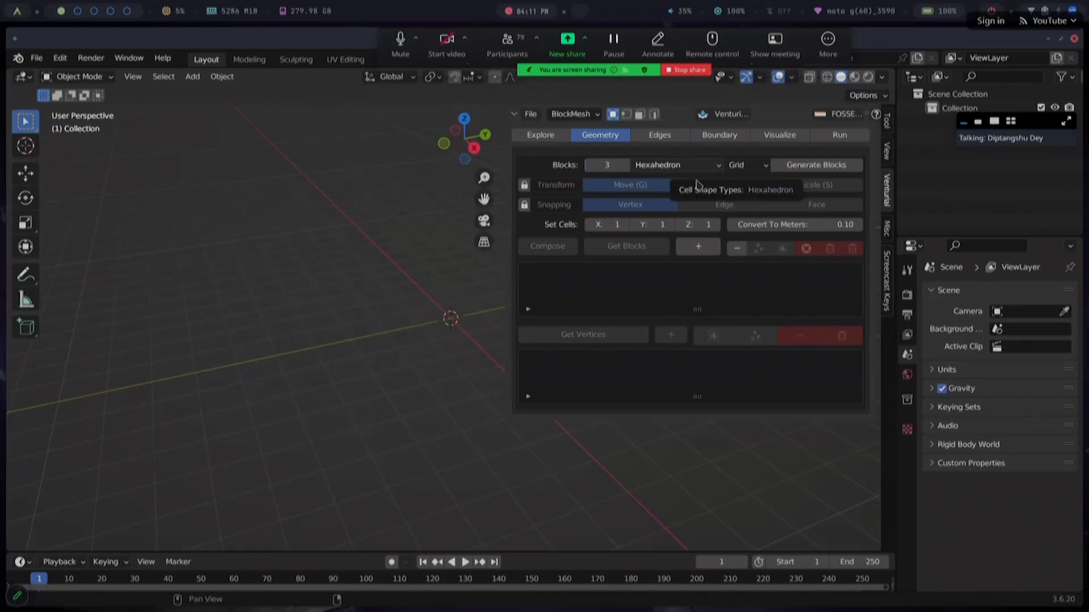
left_click(600, 224)
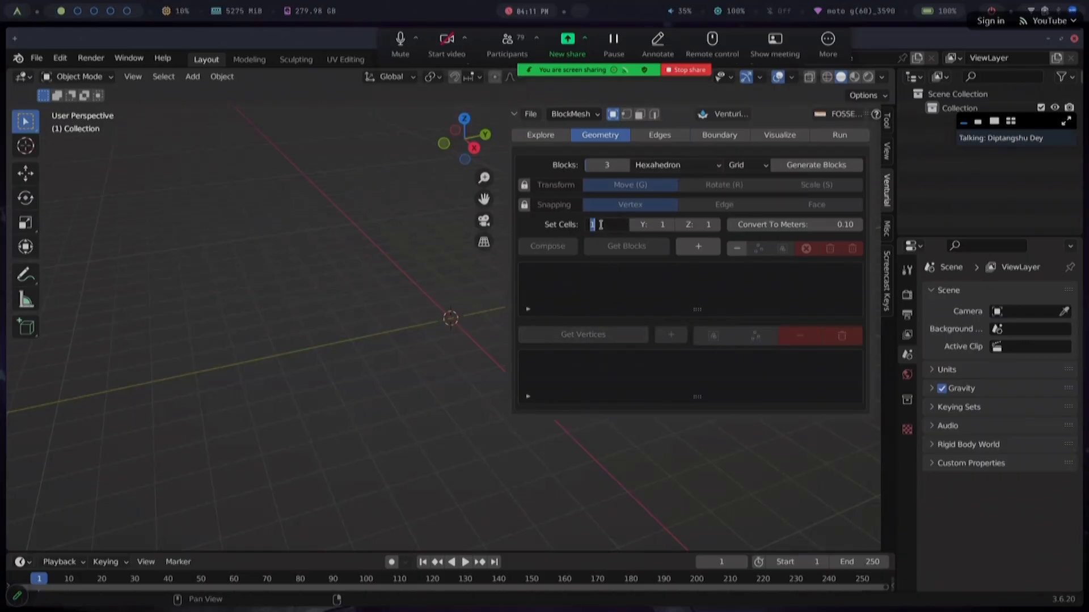
type("20")
left_click(649, 230)
type("20")
left_click(696, 225)
type("20")
key("Return")
left_click(801, 171)
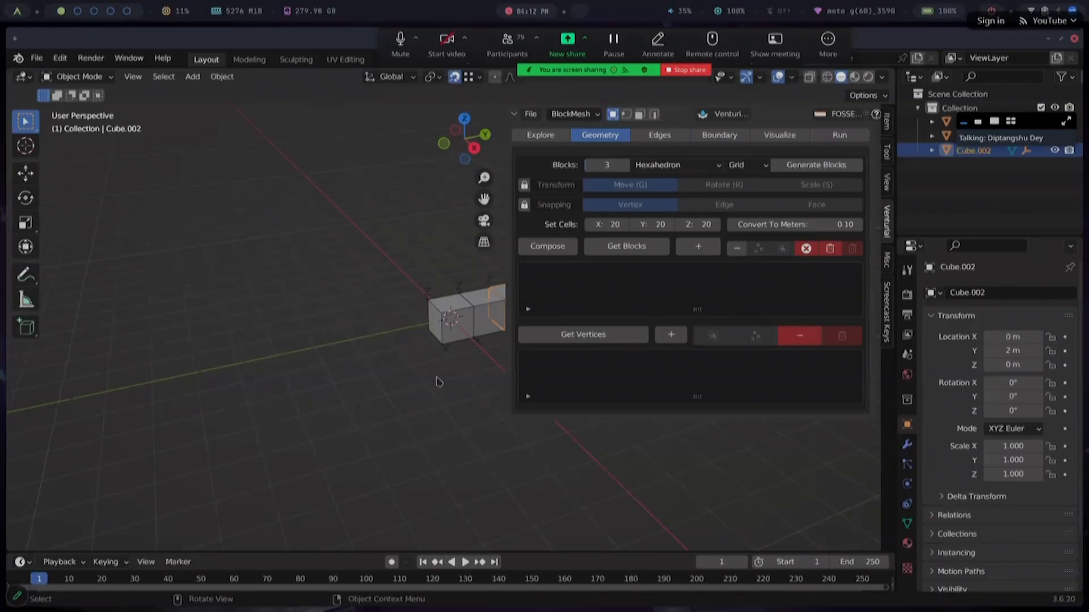
Scale up the outer end face of the first block at the origin to about double its size
middle_click_drag(457, 376, 284, 395, "shift")
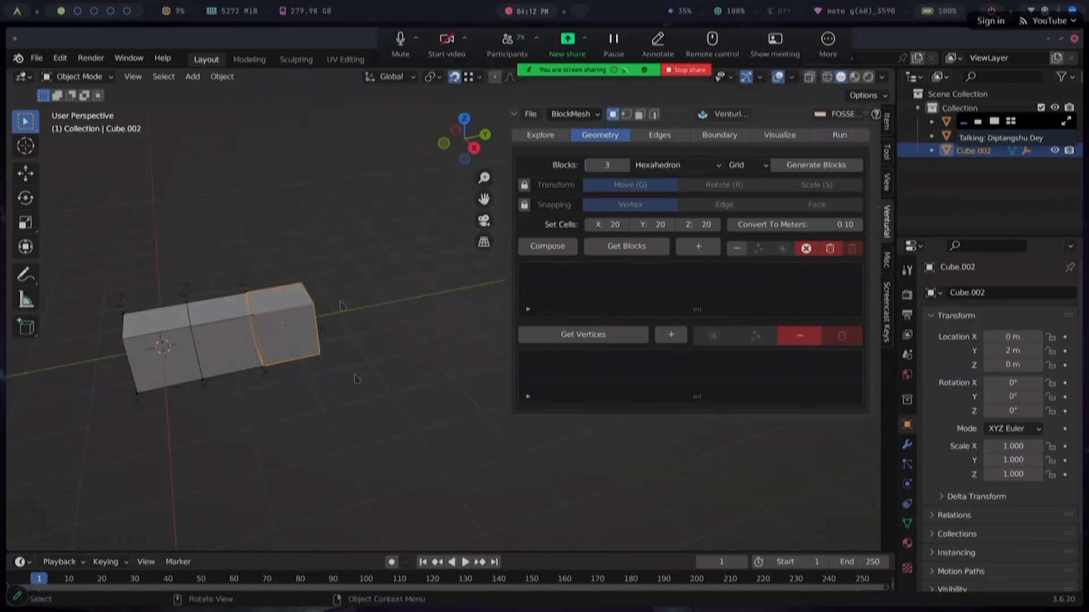
middle_click_drag(174, 406, 309, 387)
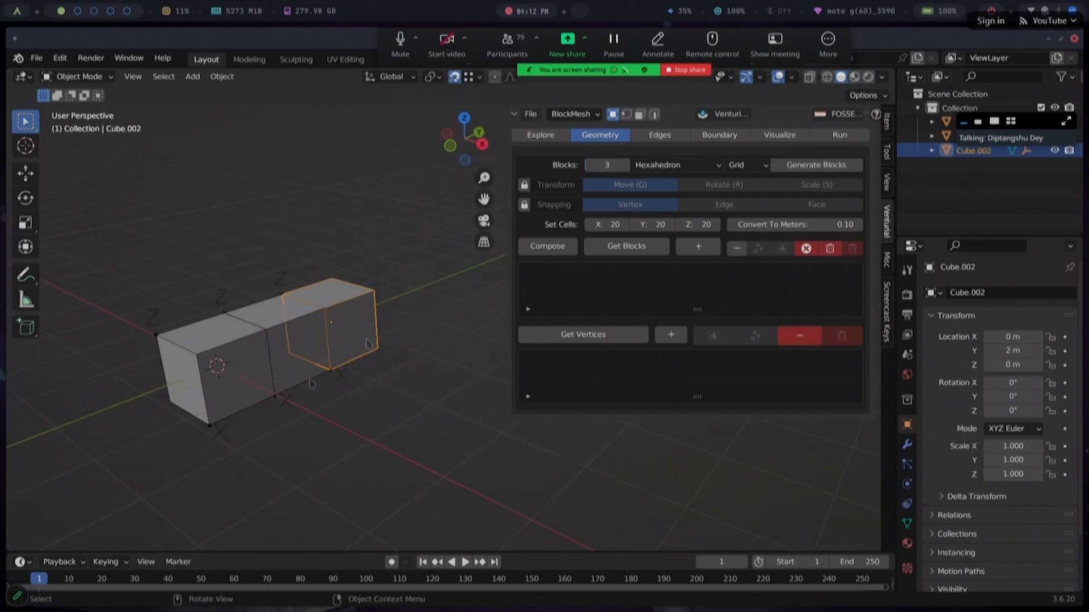
left_click(237, 405)
key("Tab")
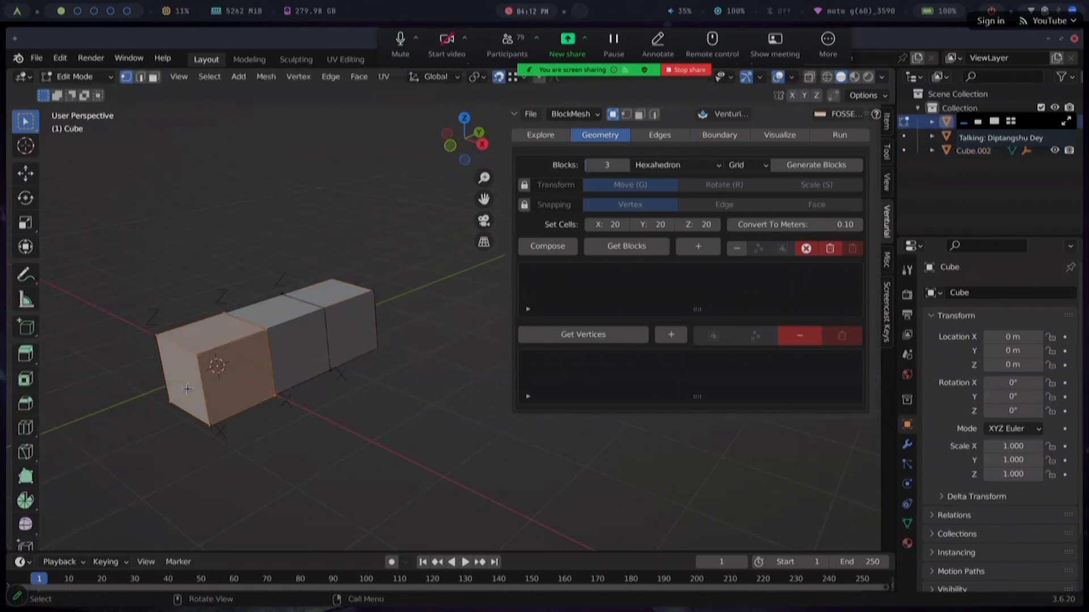
key("3")
left_click(225, 435)
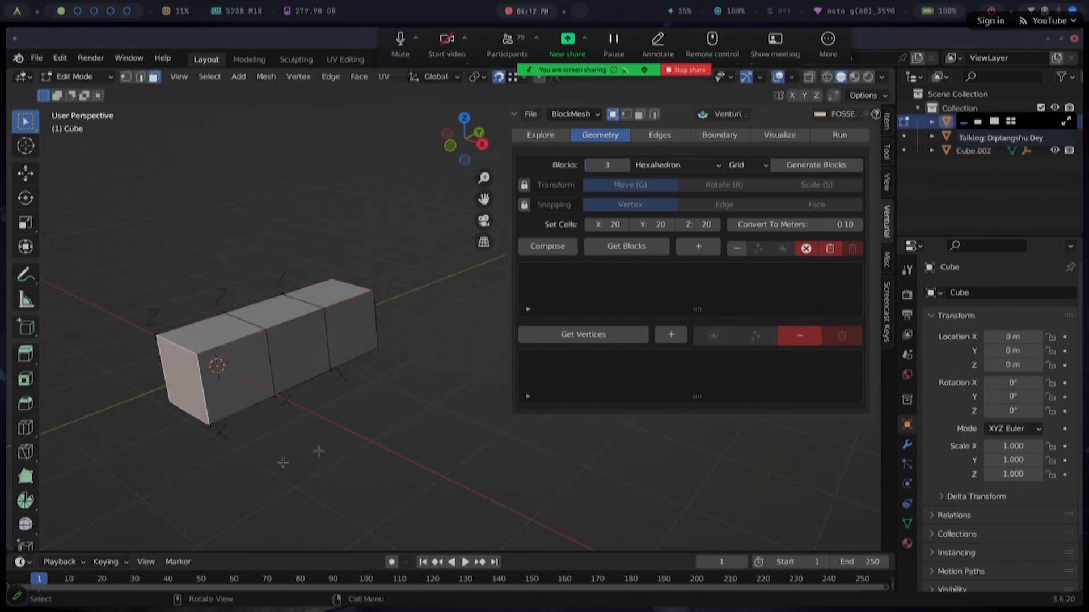
key("s")
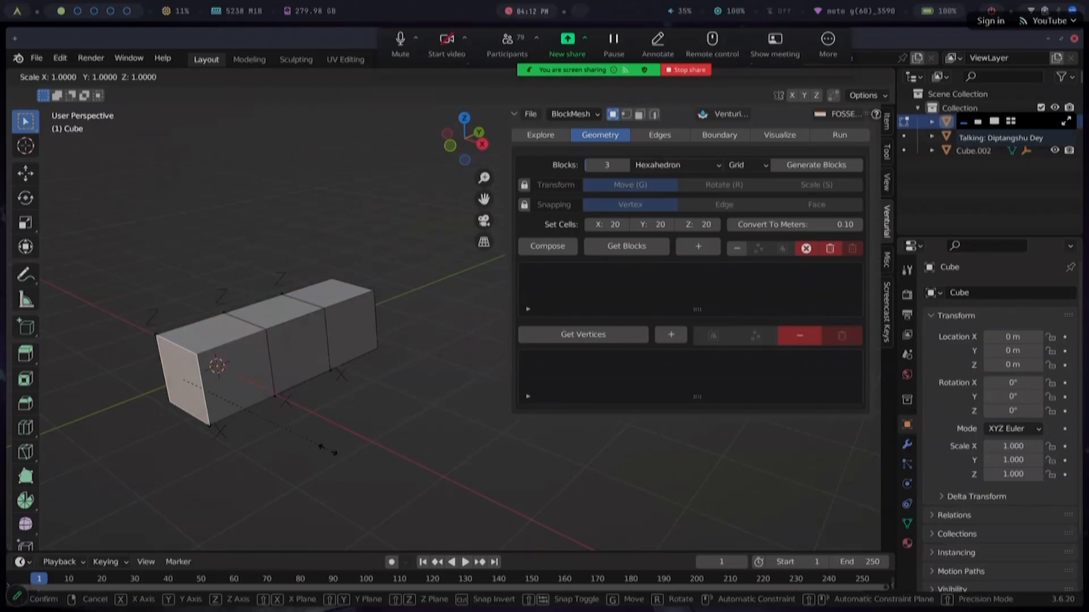
left_click(328, 449)
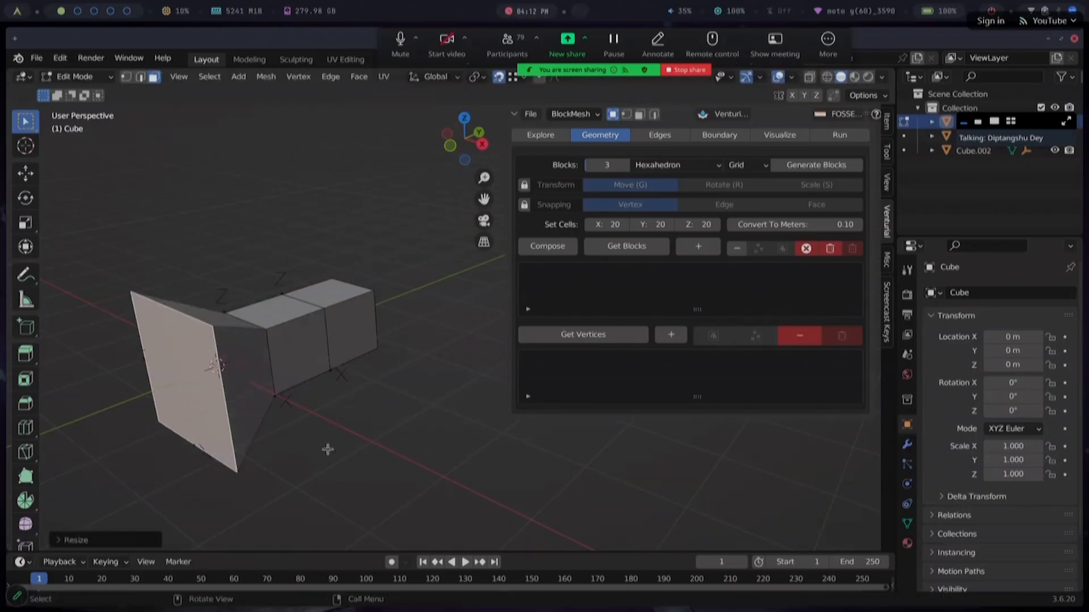
Move the first block's enlarged end face -0.5 m along the global Y axis and return to Object Mode
key("g")
key("y")
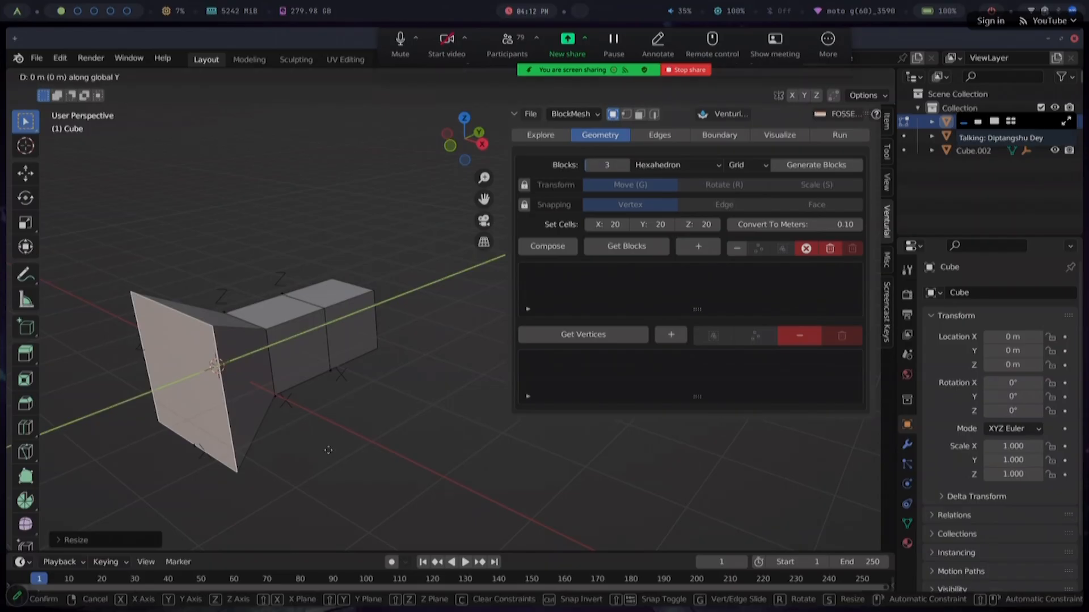
type("-0.5")
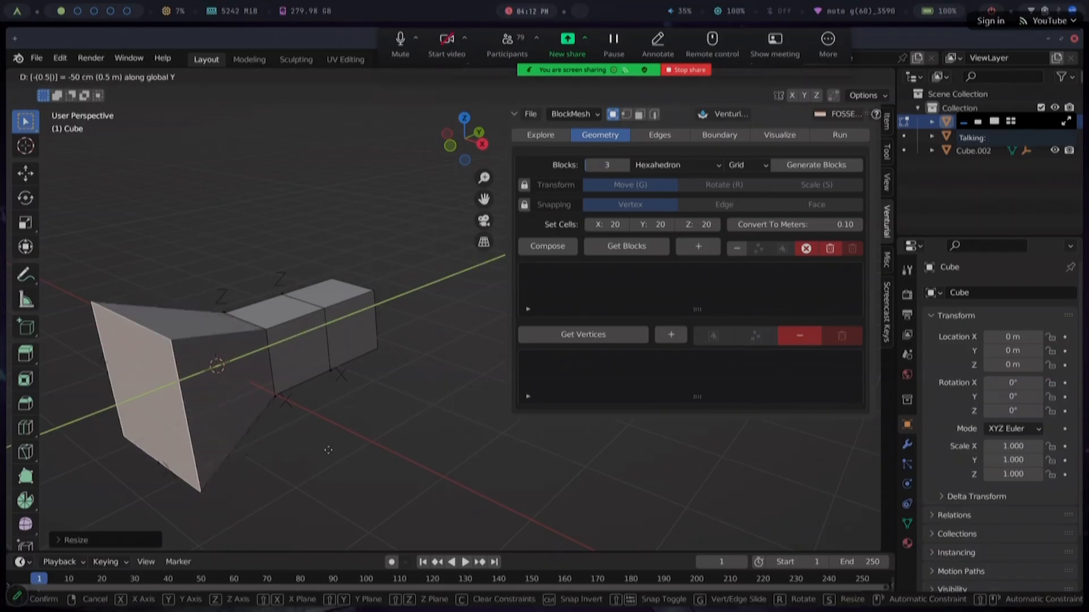
key("Return")
key("Tab")
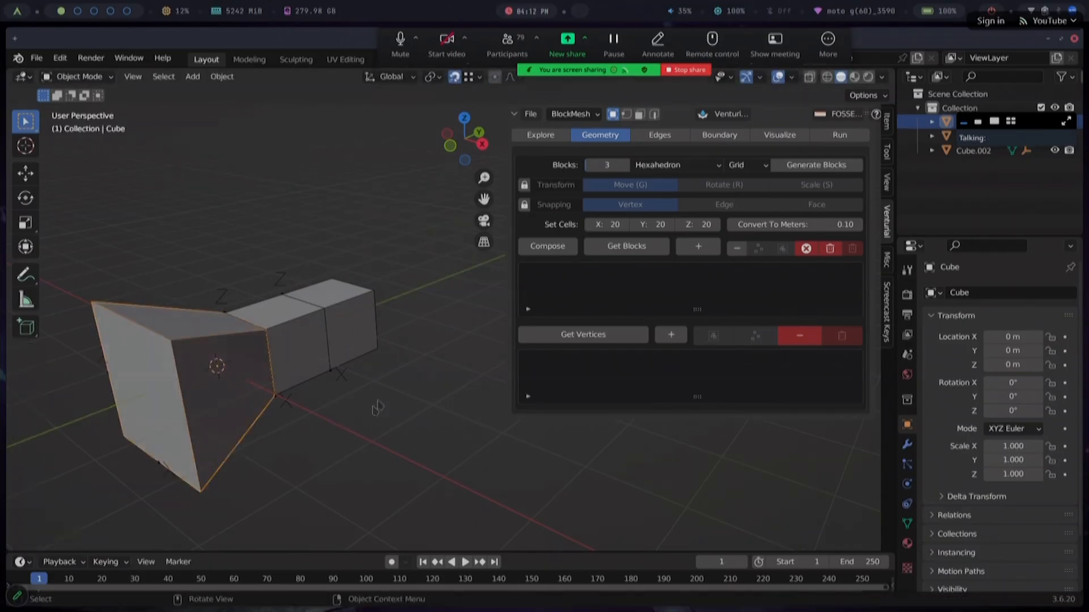
Scale the outer end face of the third block, at the opposite end of the row, by a factor of 2
middle_click_drag(418, 376, 366, 273)
left_click(368, 271)
key("Tab")
key("3")
type("s")
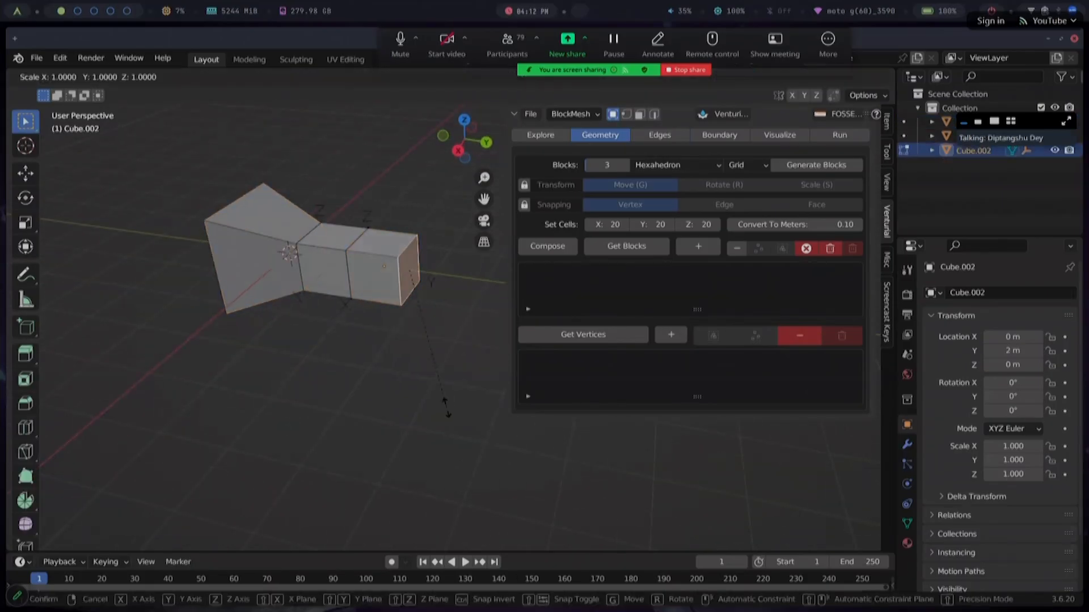
type("2")
key("BackSpace")
type("2")
key("Return")
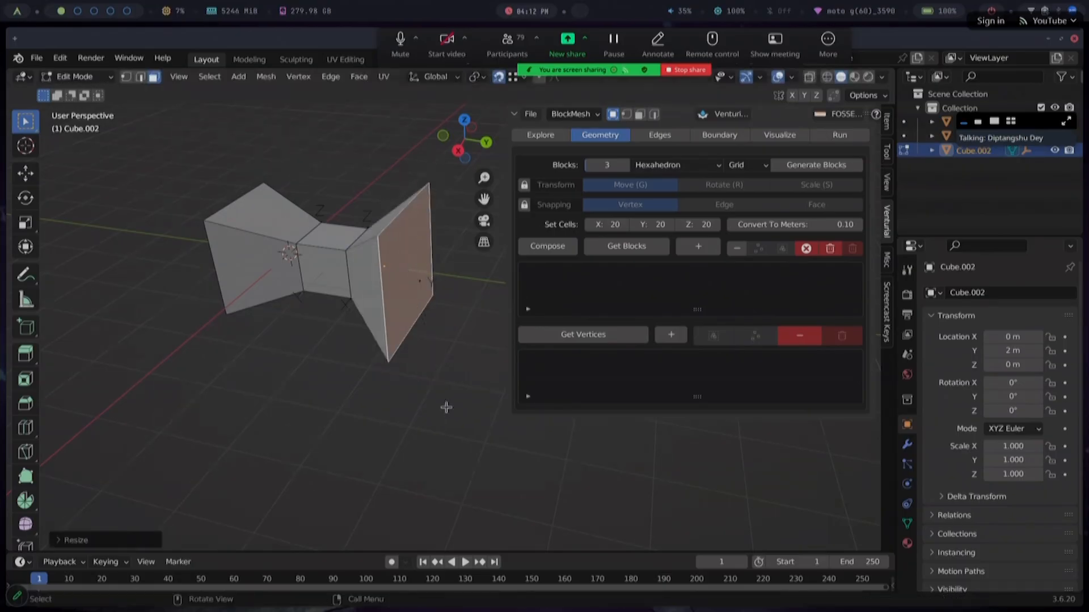
Try to scale the third block's outer end face by 2 along the global Y axis
key("s")
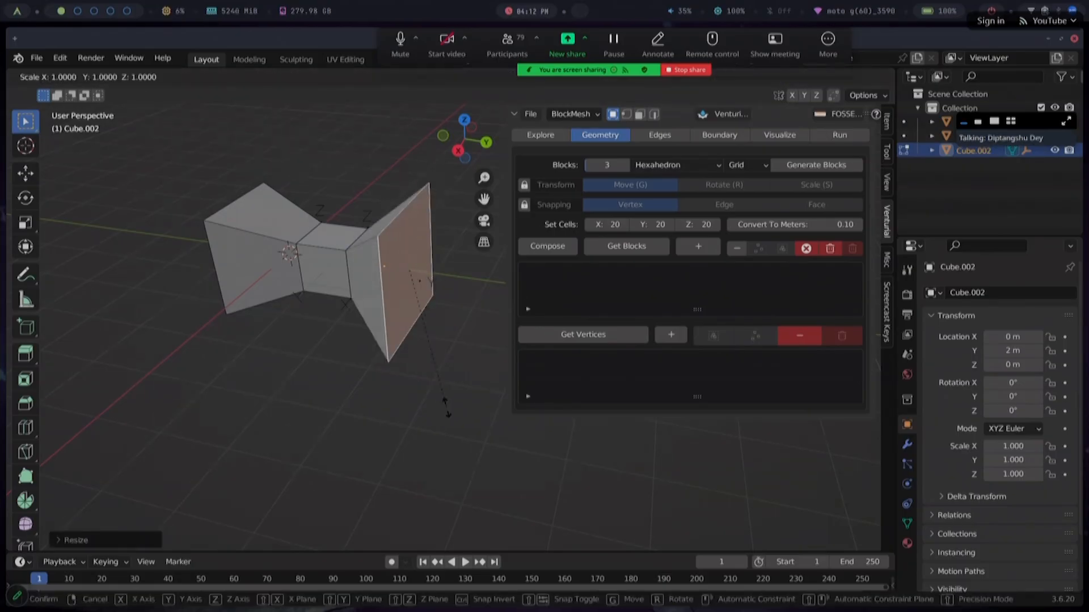
type("y2")
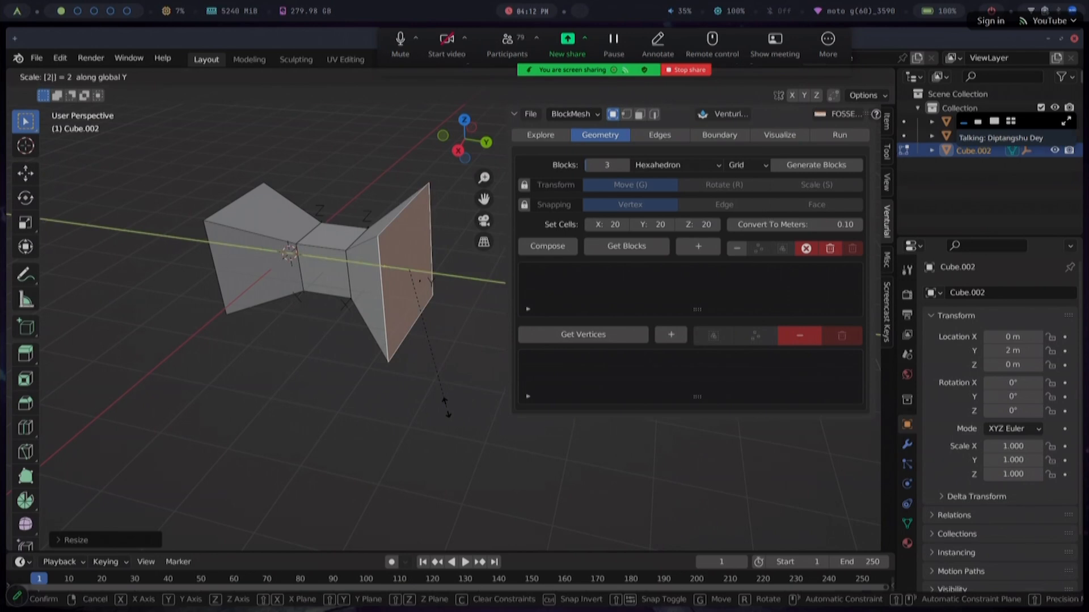
key("Return")
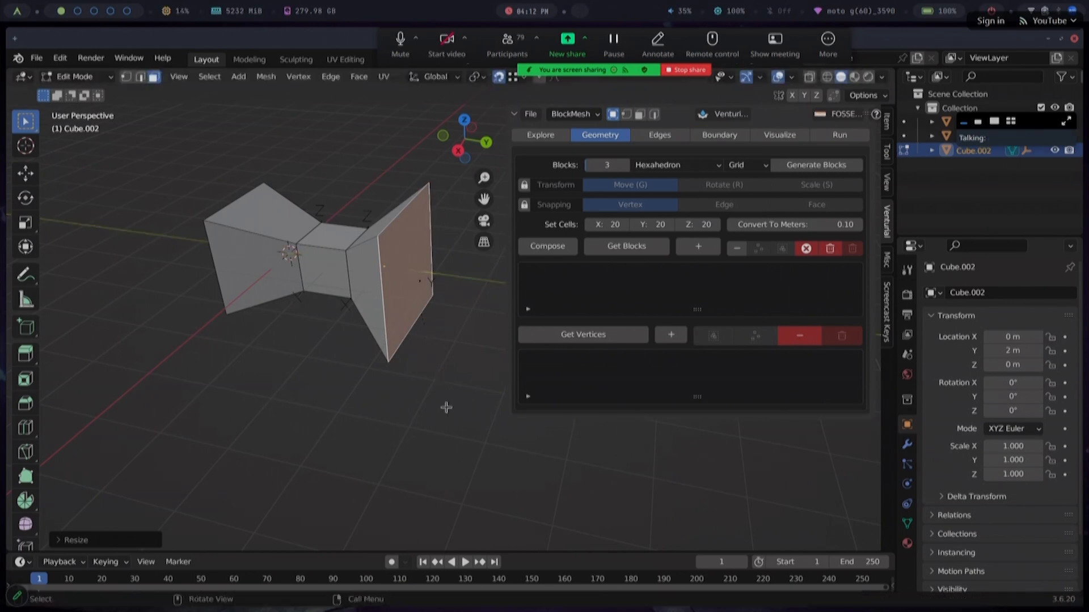
Move the third block's enlarged end face 2 m along the global Y axis and return to Object Mode
type("gy")
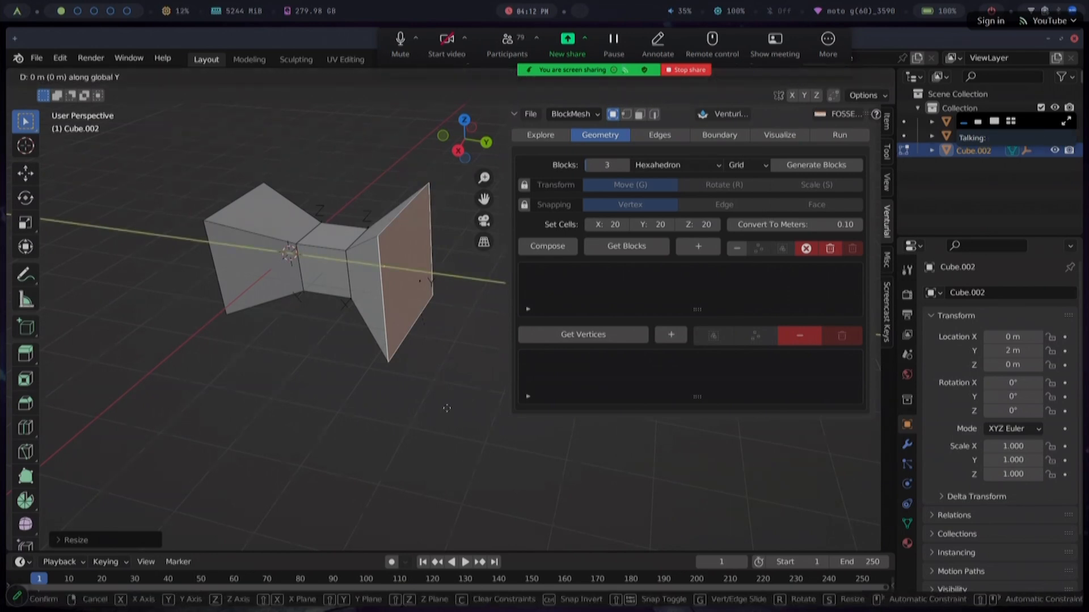
type("2")
key("Return")
middle_click_drag(444, 396, 301, 359)
key("Tab")
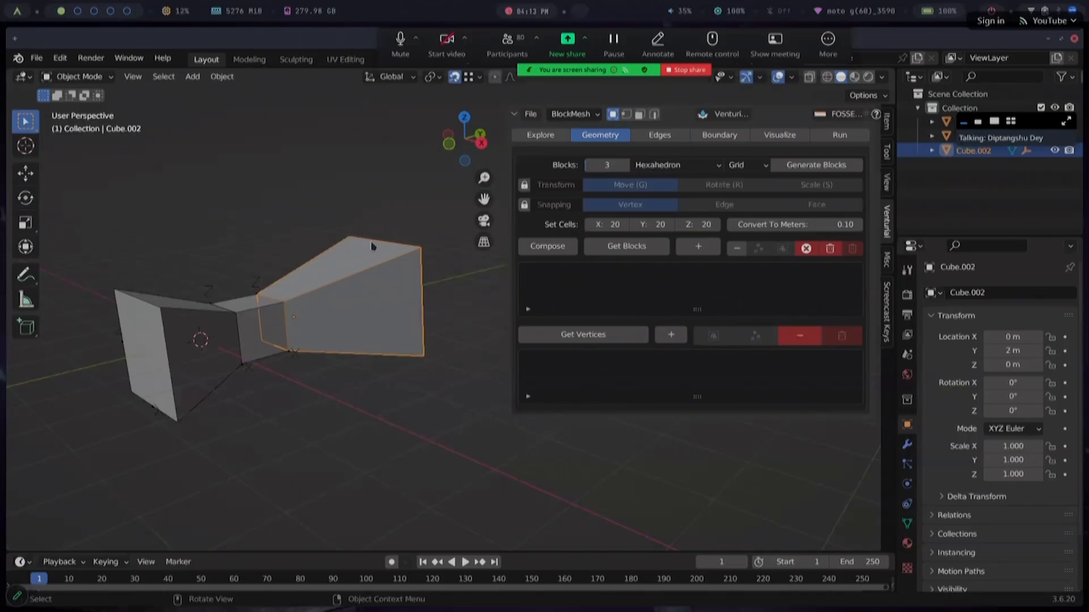
Select all three blocks and compose them into a single merged geometry
left_click(255, 337)
left_click(214, 357)
left_click(273, 324, "shift")
left_click(344, 312, "shift")
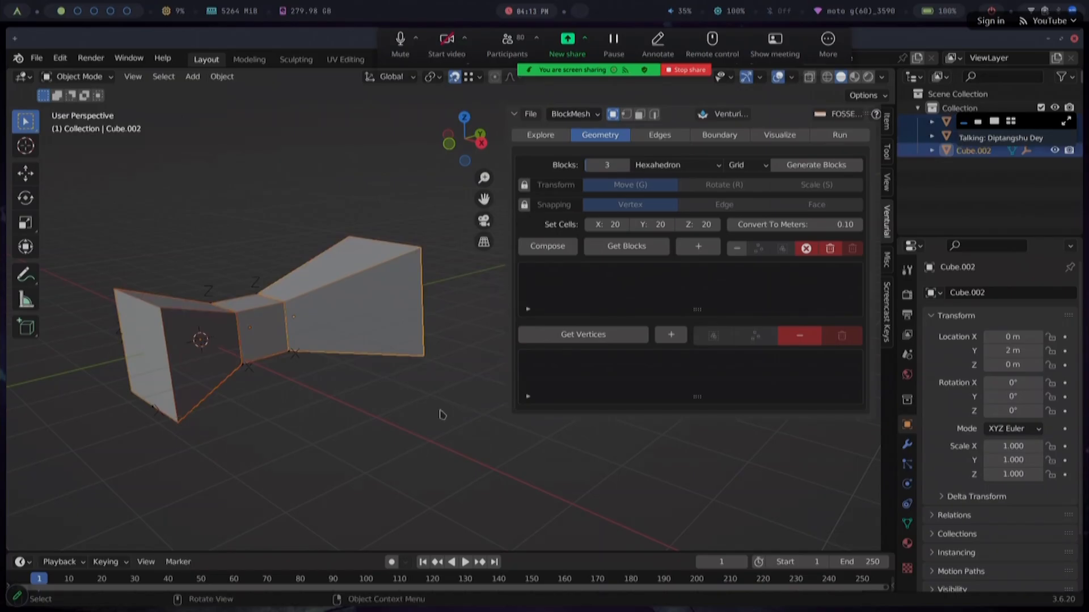
left_click(549, 245)
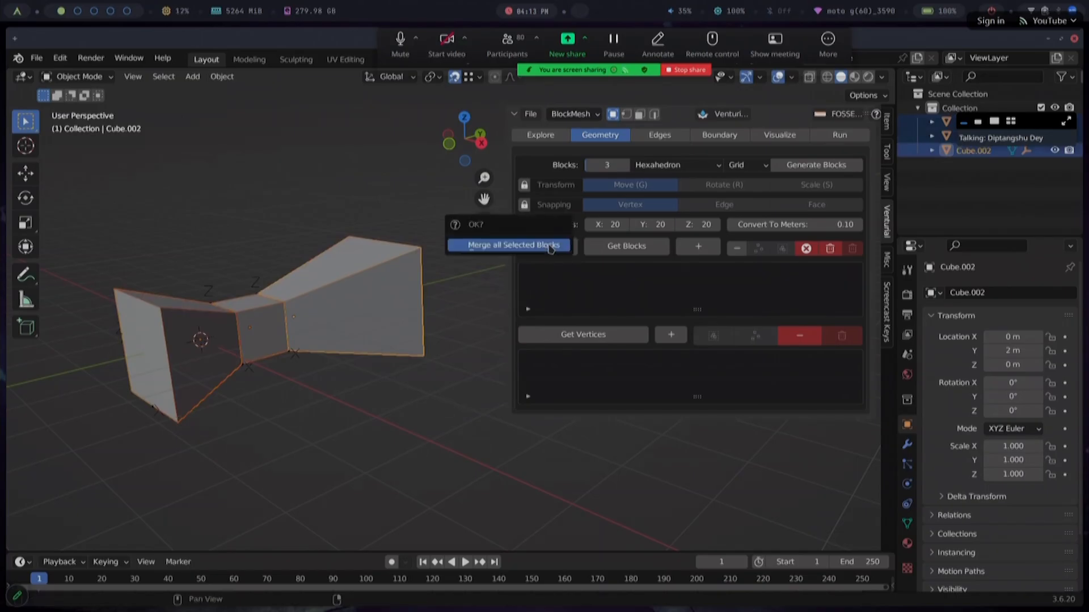
left_click(549, 247)
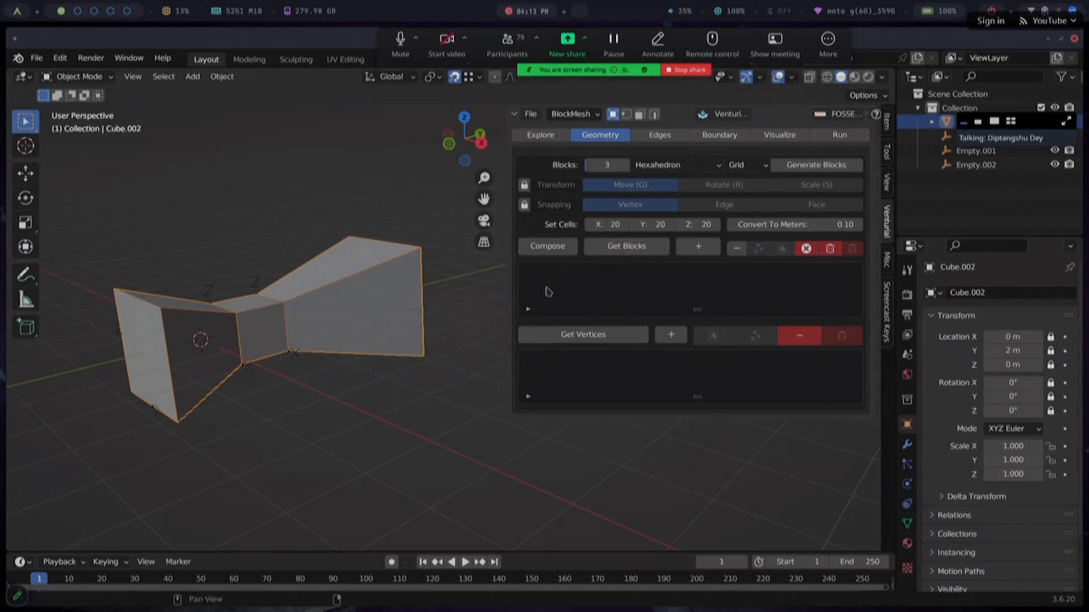
Get the blocks of the composed geometry into the block list and resize the list and panel to show full entries
left_click(633, 252)
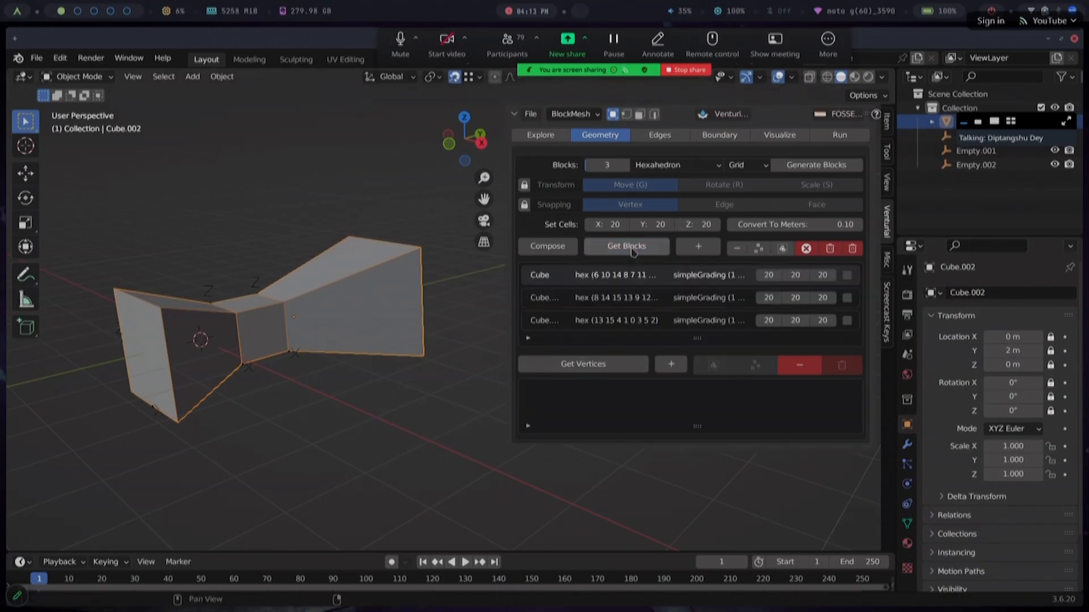
left_click_drag(701, 339, 701, 363)
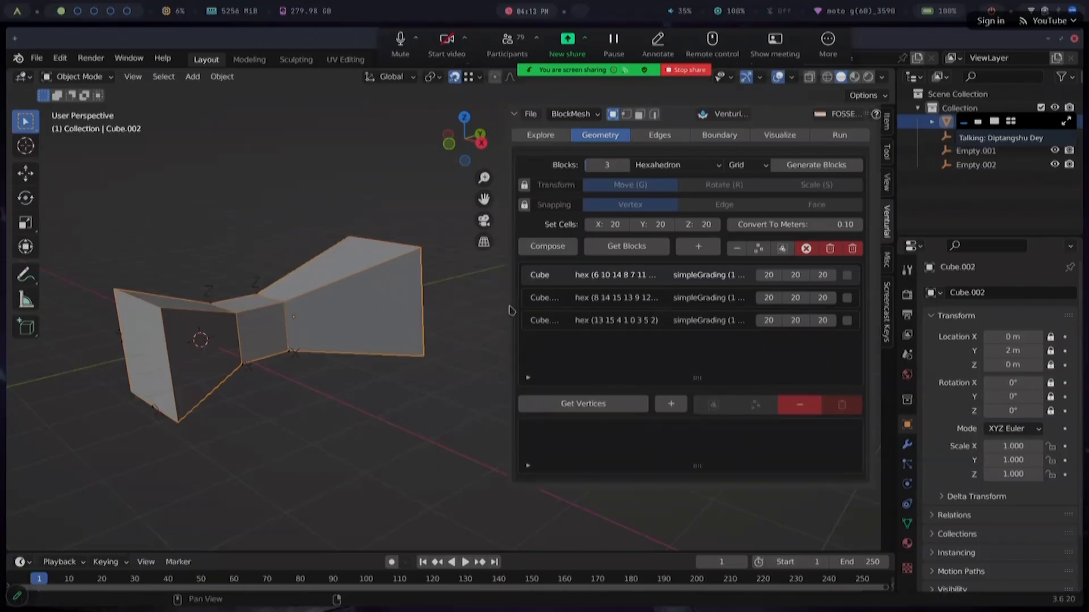
left_click_drag(504, 302, 368, 303)
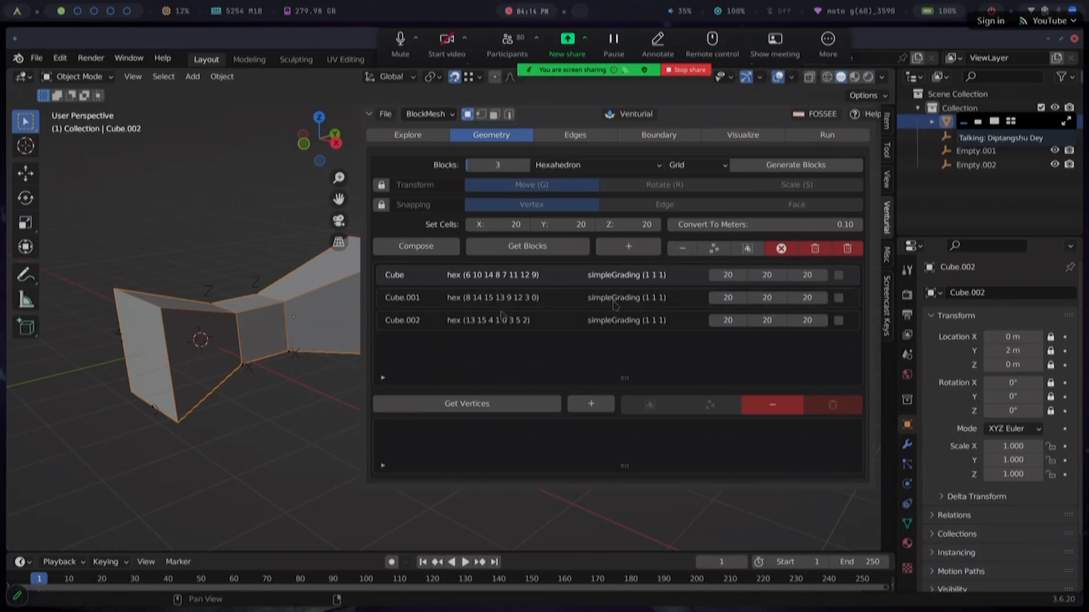
left_click_drag(364, 318, 440, 316)
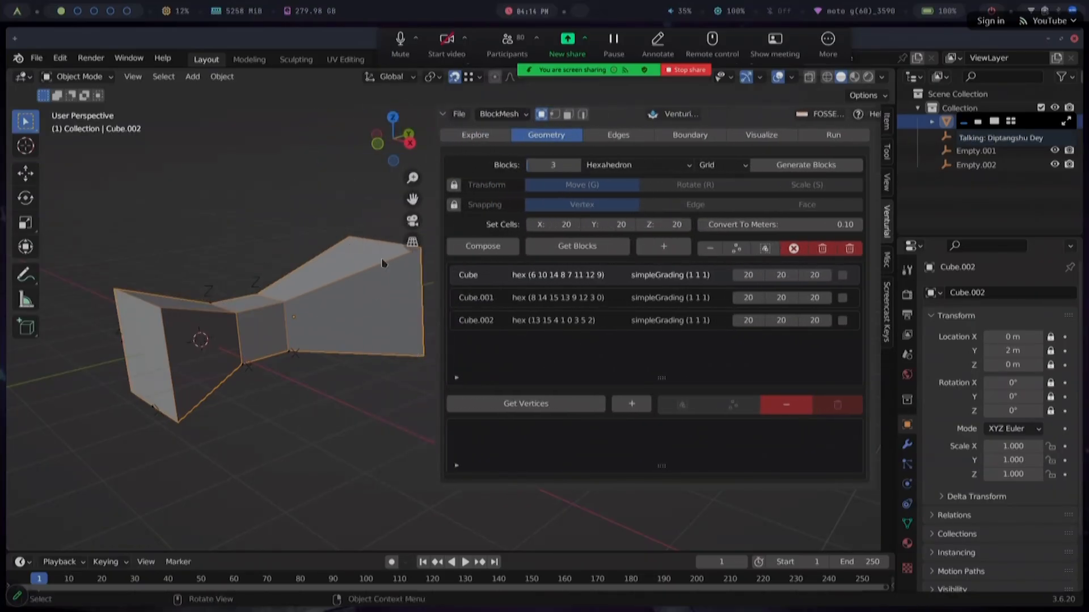
Get the vertices of the composed geometry into the vertex list and look through their coordinates
left_click(566, 404)
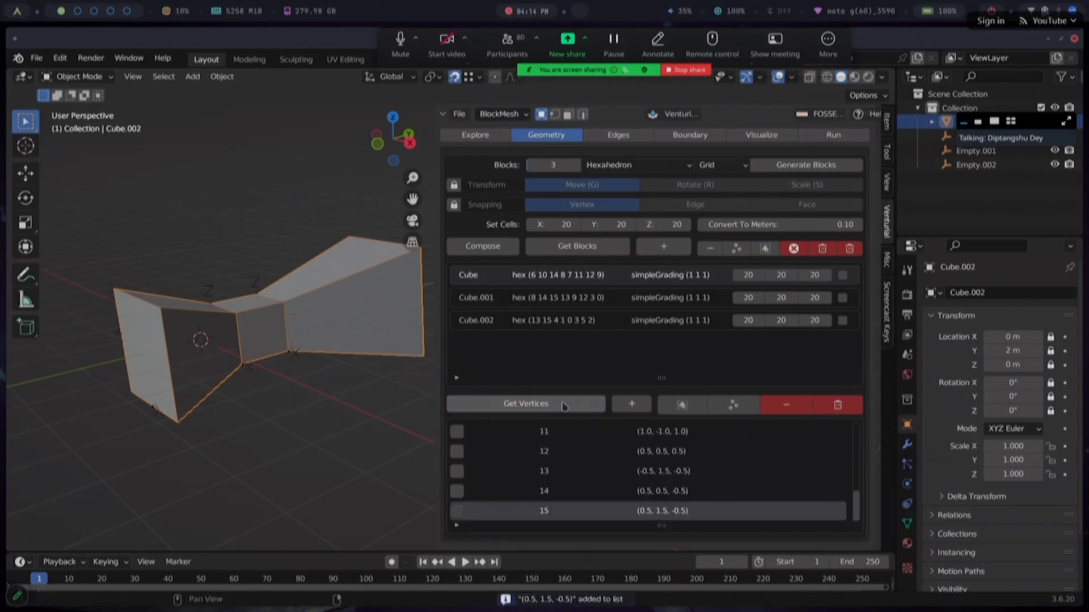
scroll(737, 488, "up", 10)
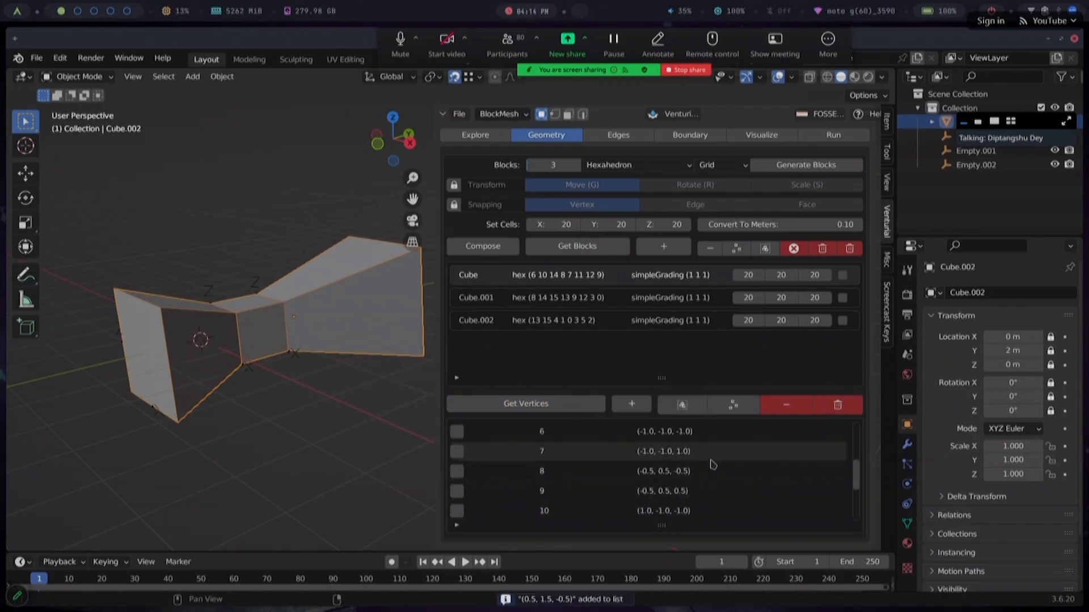
scroll(711, 463, "down", 10)
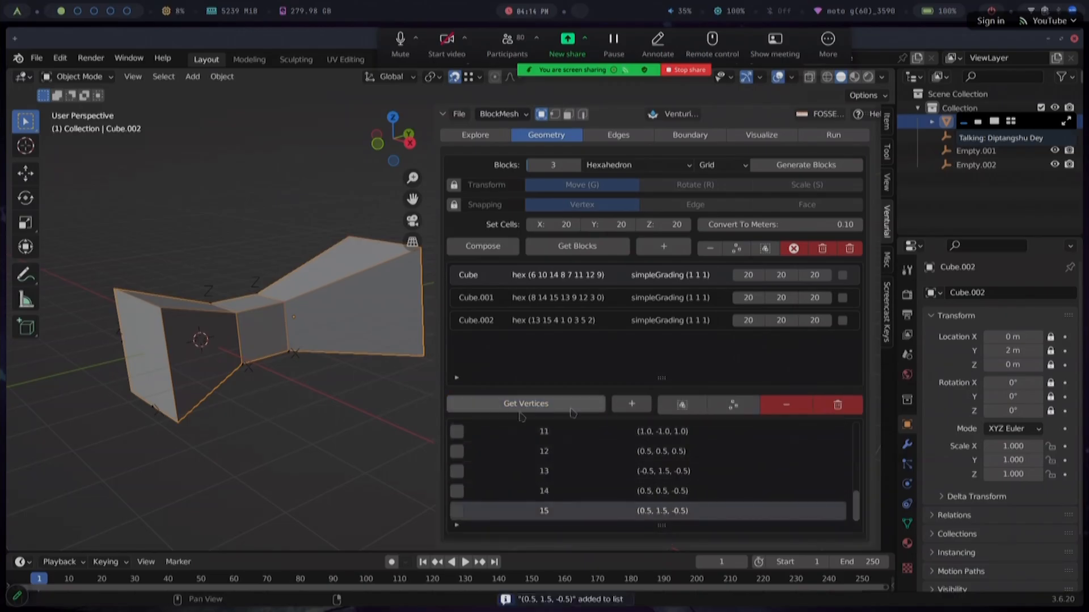
scroll(777, 484, "up", 11)
scroll(729, 472, "down", 9)
scroll(729, 486, "down", 2)
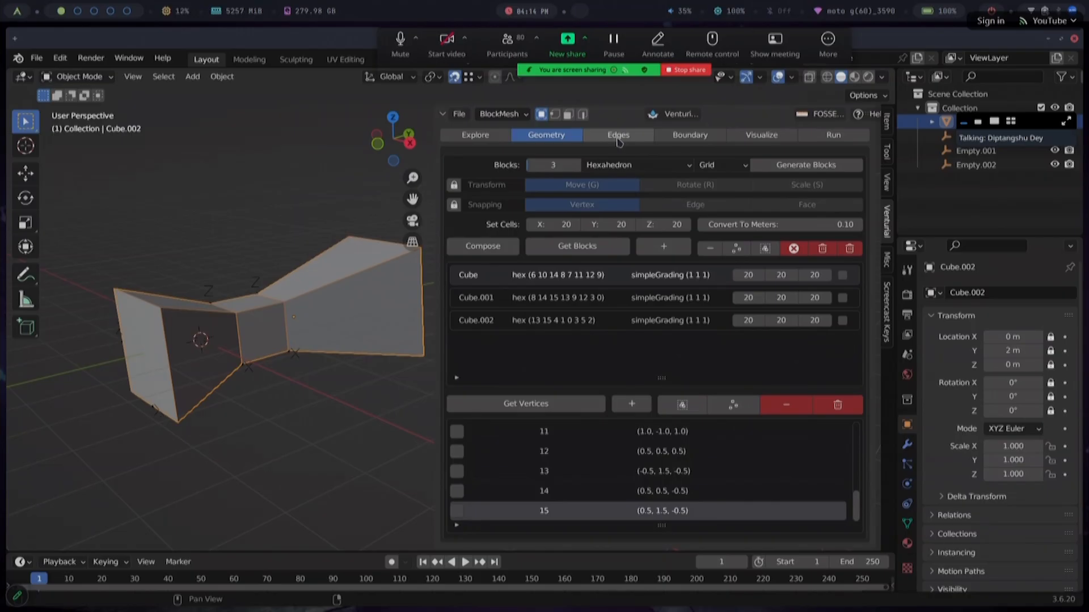
Create a boundary named inlet with the patch condition on the first block's outer end face
left_click(618, 141)
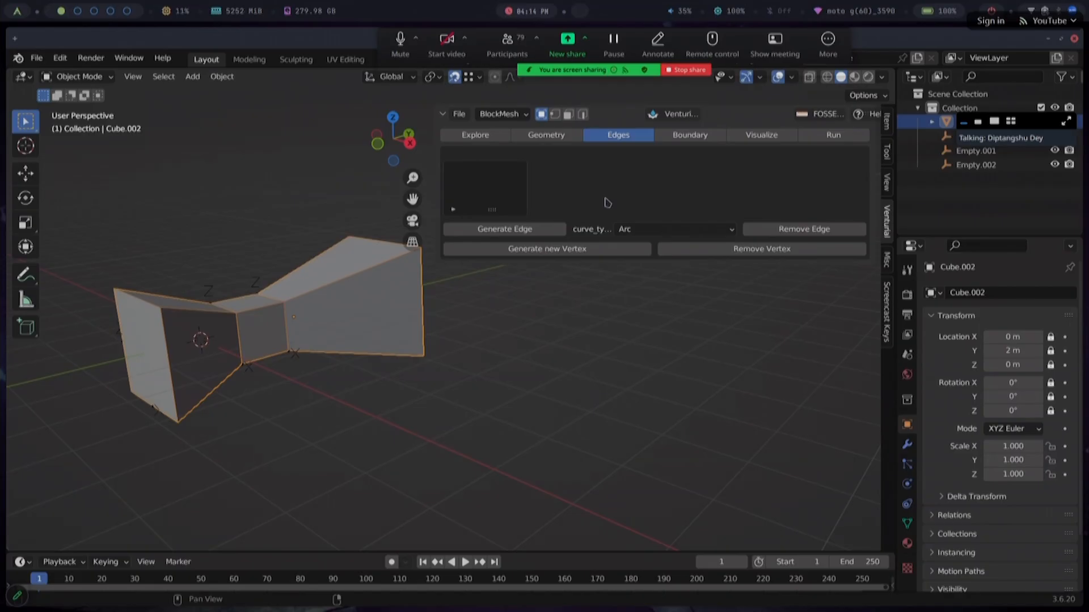
left_click(692, 136)
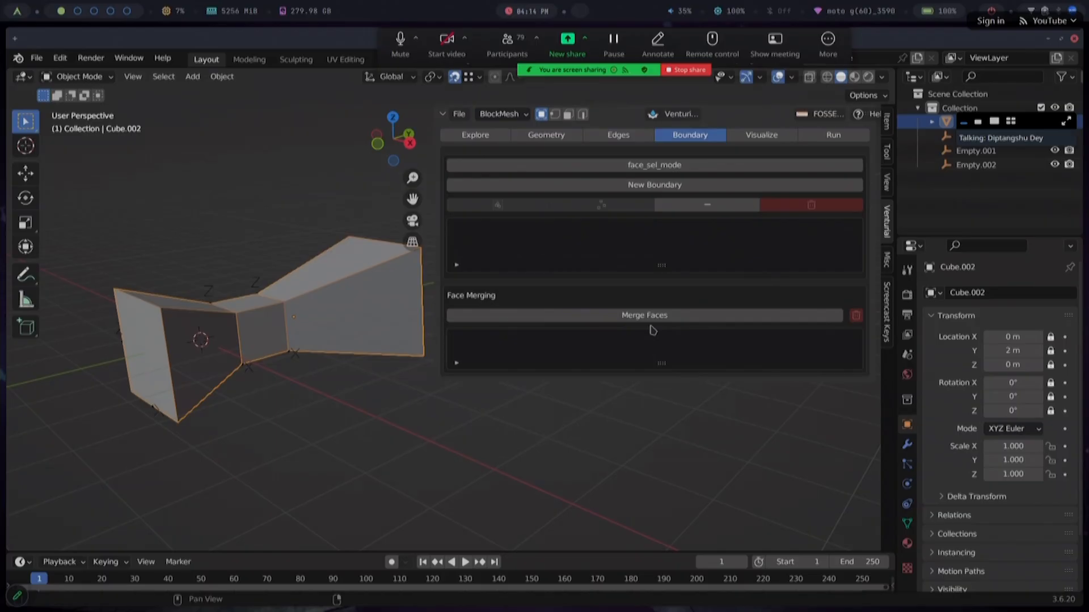
left_click(657, 168)
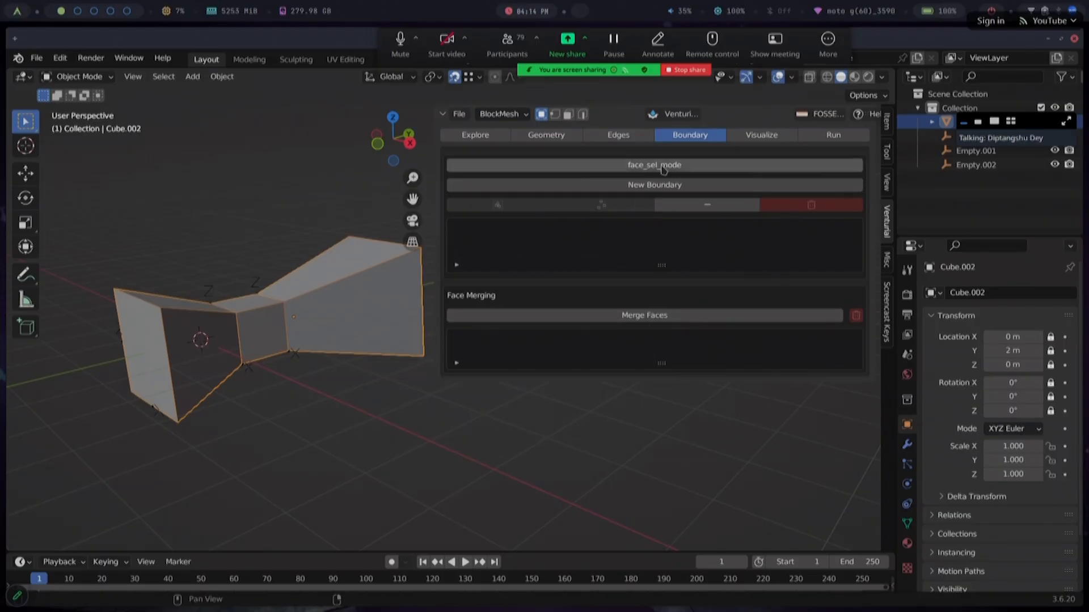
left_click(145, 347)
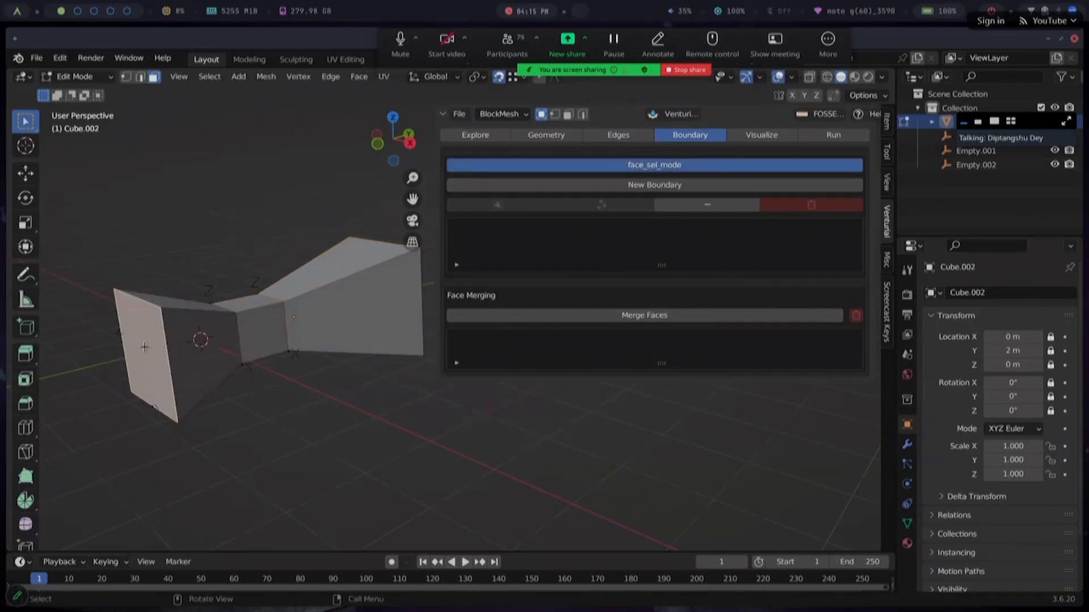
left_click(648, 185)
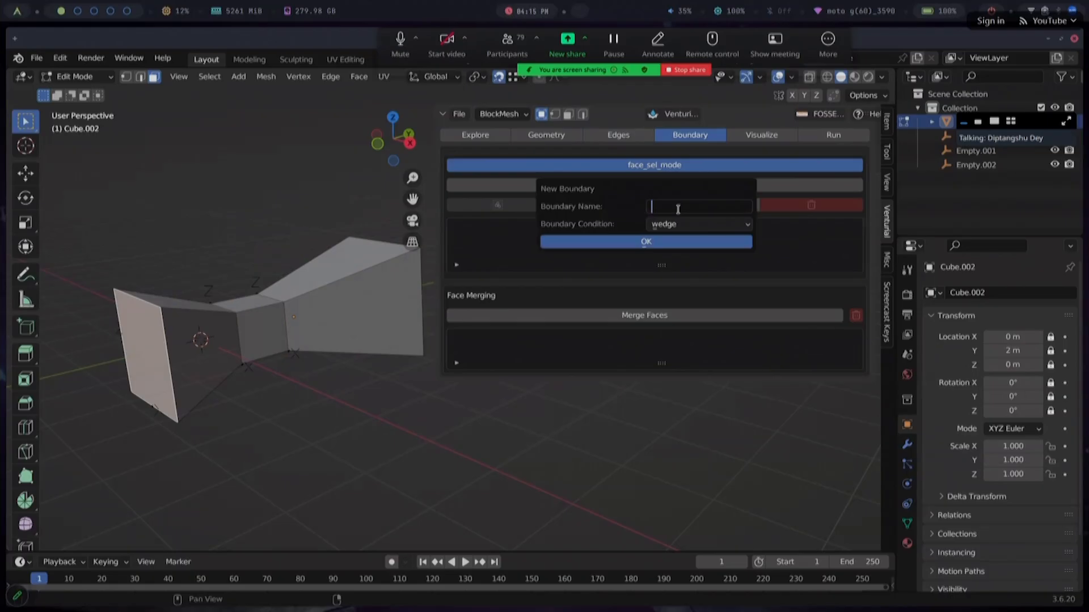
type("in")
left_click(683, 224)
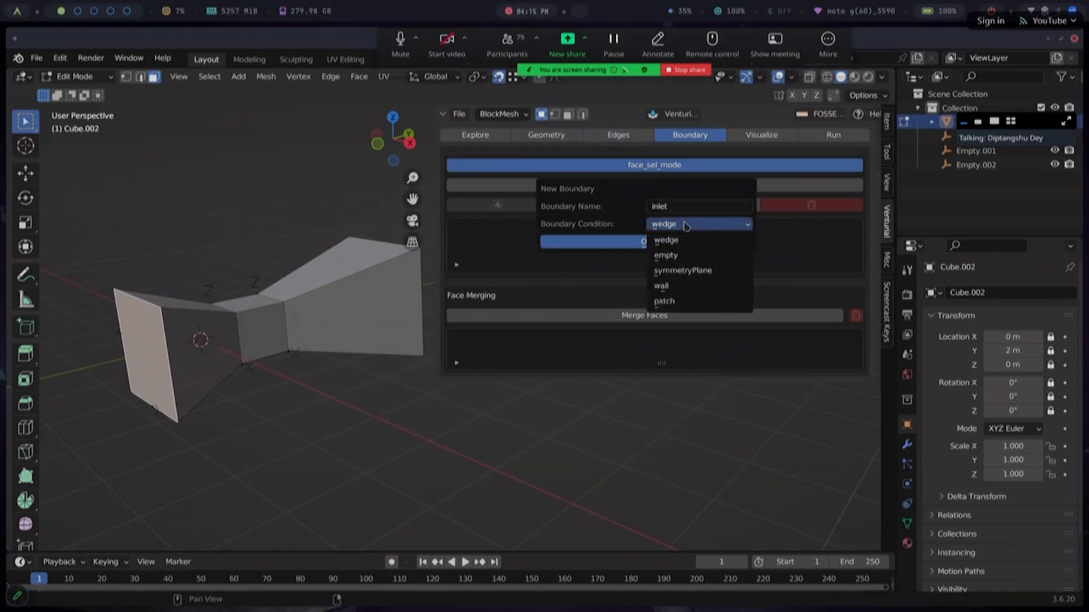
left_click(687, 301)
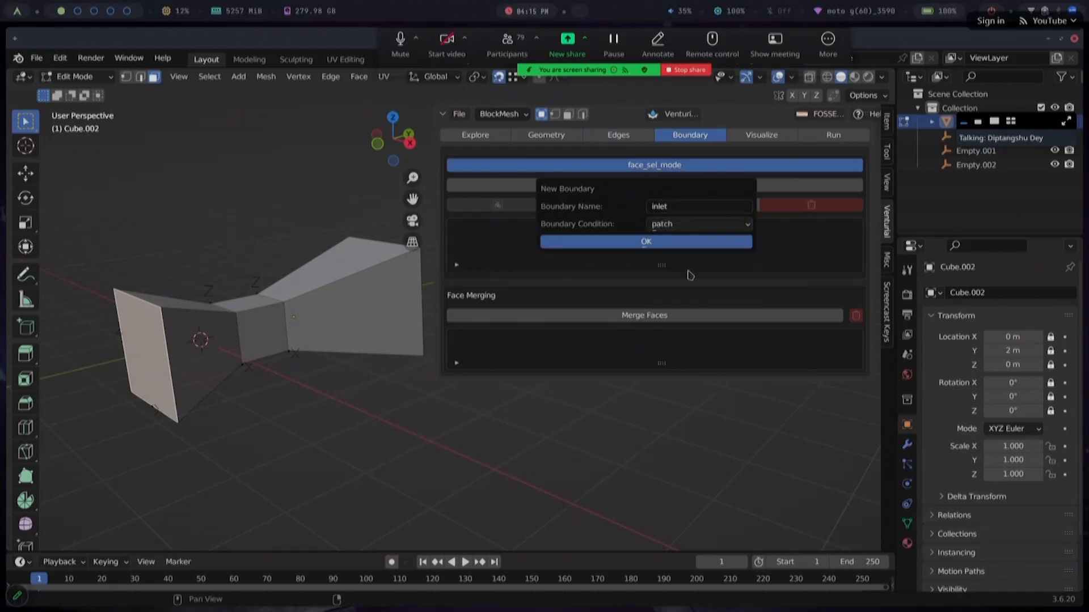
left_click(631, 244)
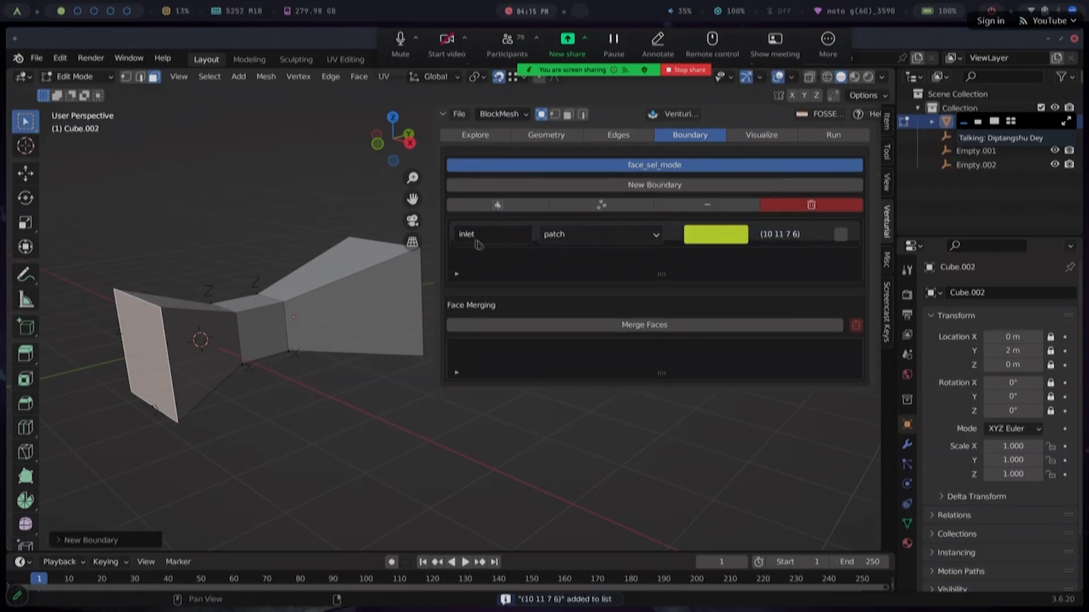
Create a boundary named outlet with the patch condition on the third block's outer end face
middle_click_drag(336, 378, 412, 286)
left_click(412, 285)
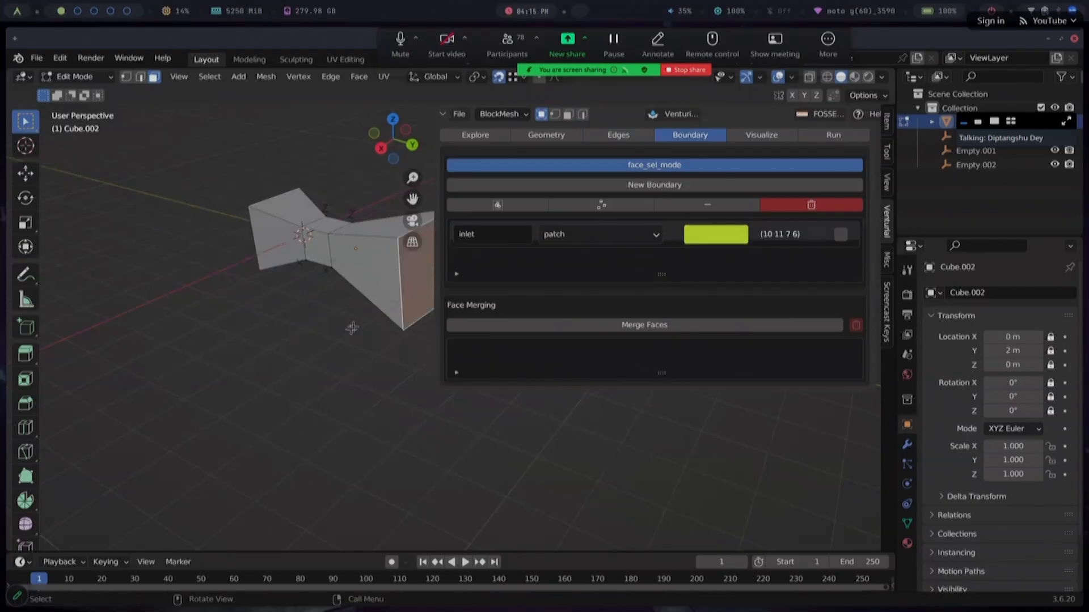
middle_click_drag(357, 314, 250, 372)
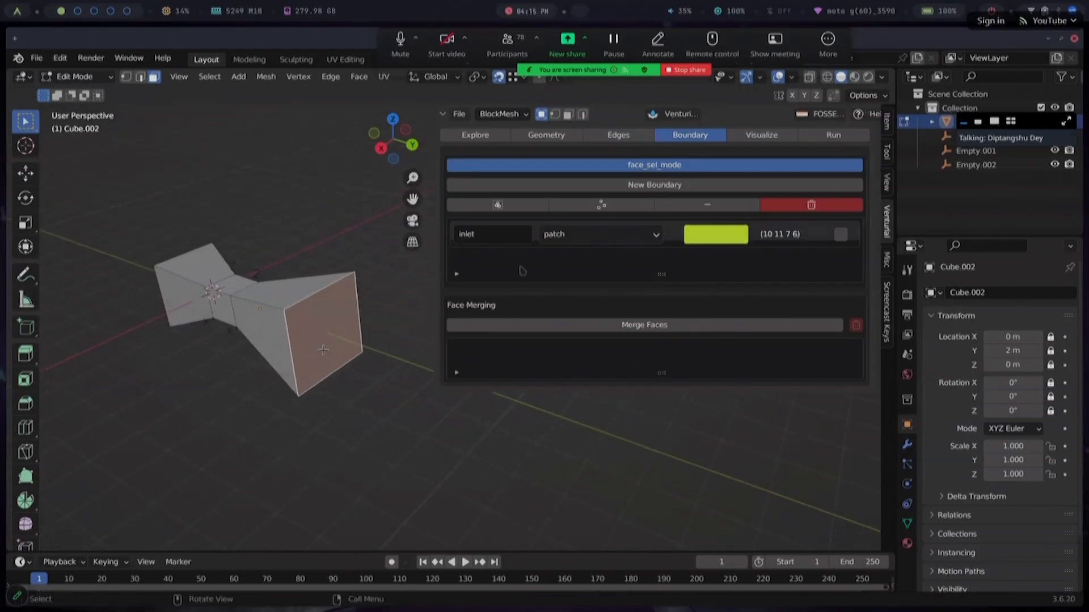
left_click(635, 185)
left_click(675, 203)
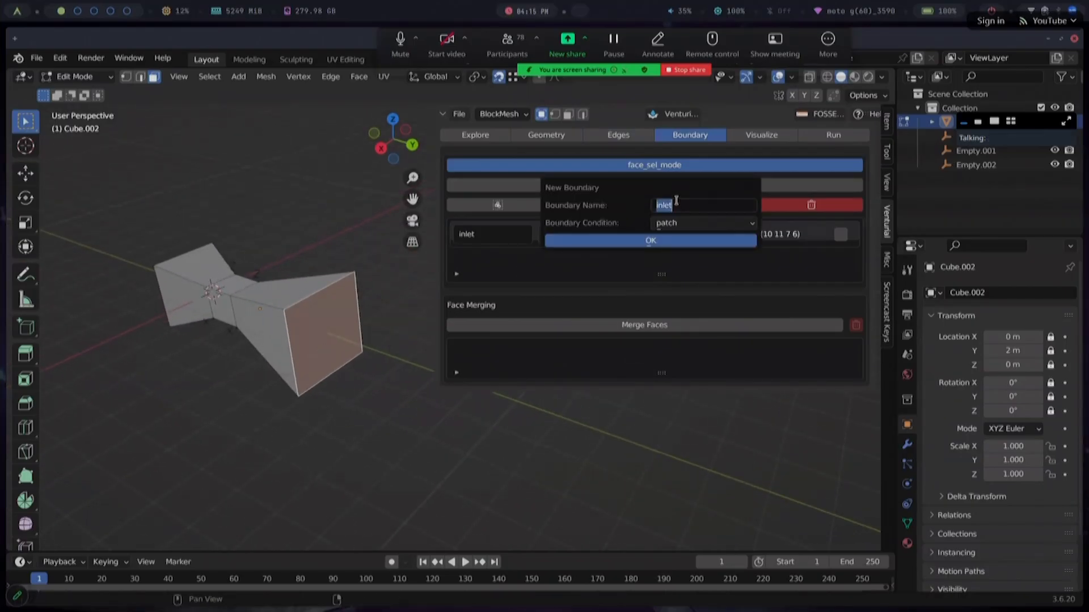
type("out")
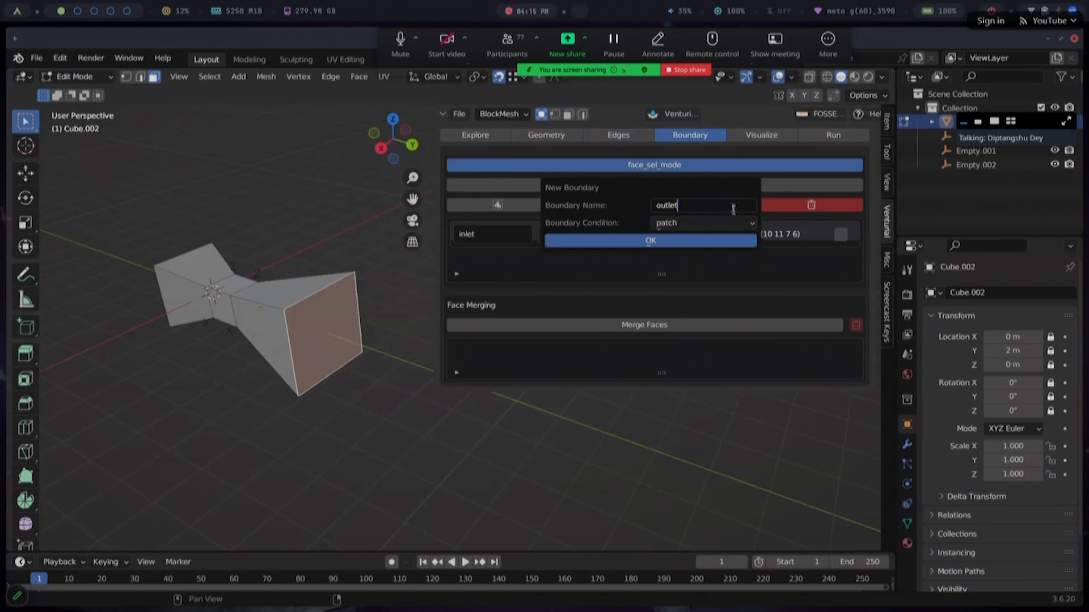
left_click(651, 240)
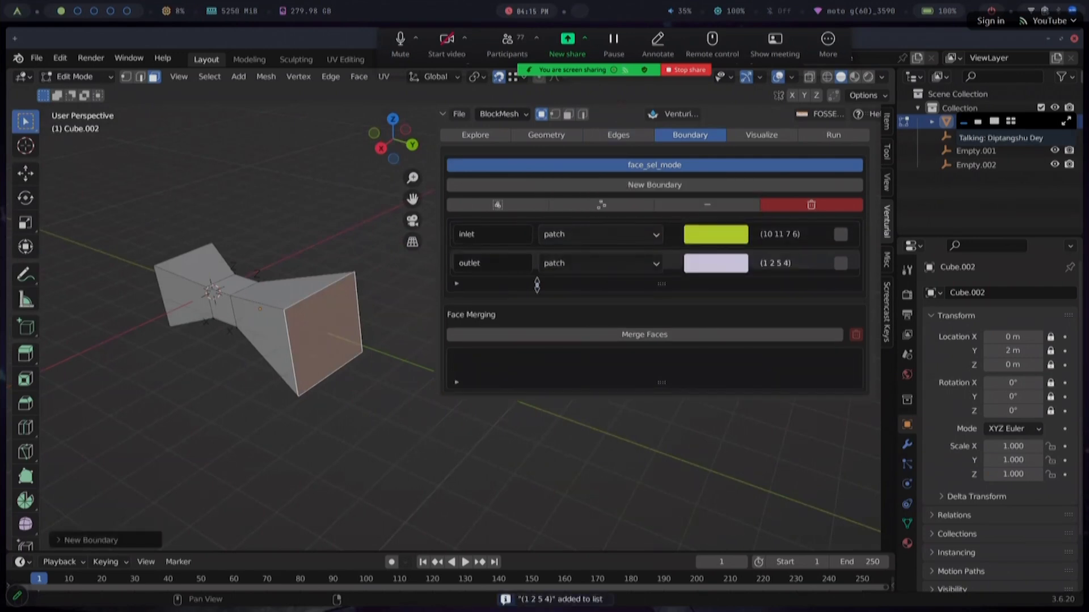
Select all outer side faces of the three blocks on every side, leaving out the inlet and outlet faces
middle_click_drag(267, 378, 177, 364)
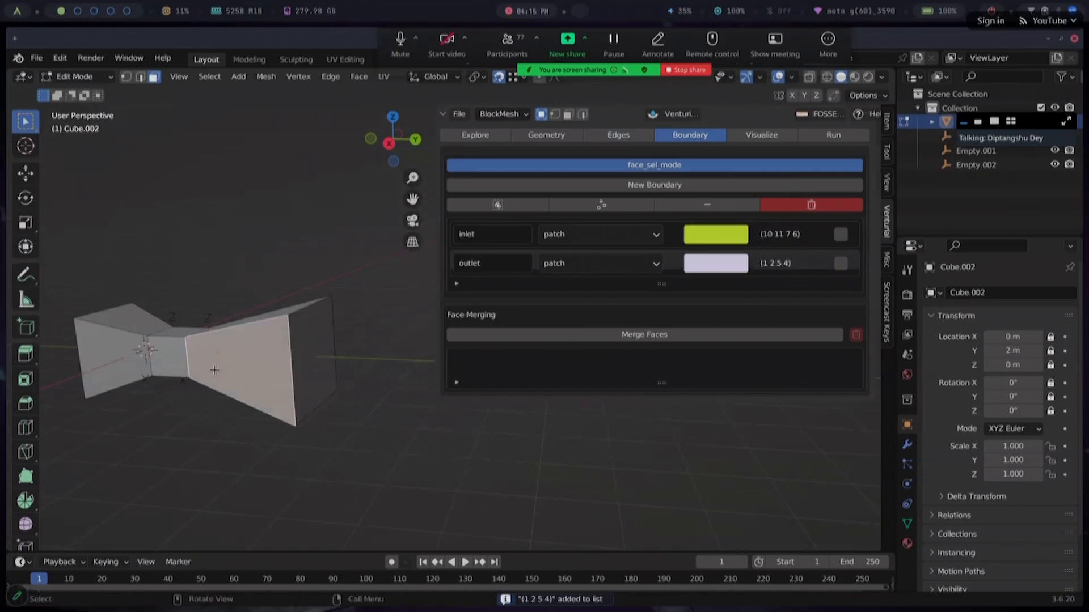
left_click(173, 357, "shift")
left_click(118, 358, "shift")
left_click(129, 318, "shift")
middle_click_drag(247, 363, 256, 270)
left_click(232, 315, "shift")
left_click(134, 311, "shift")
left_click(92, 313, "shift")
middle_click_drag(282, 366, 335, 246)
left_click(317, 207, "shift")
left_click(260, 151, "shift")
left_click(230, 141, "shift")
middle_click_drag(278, 131, 211, 395)
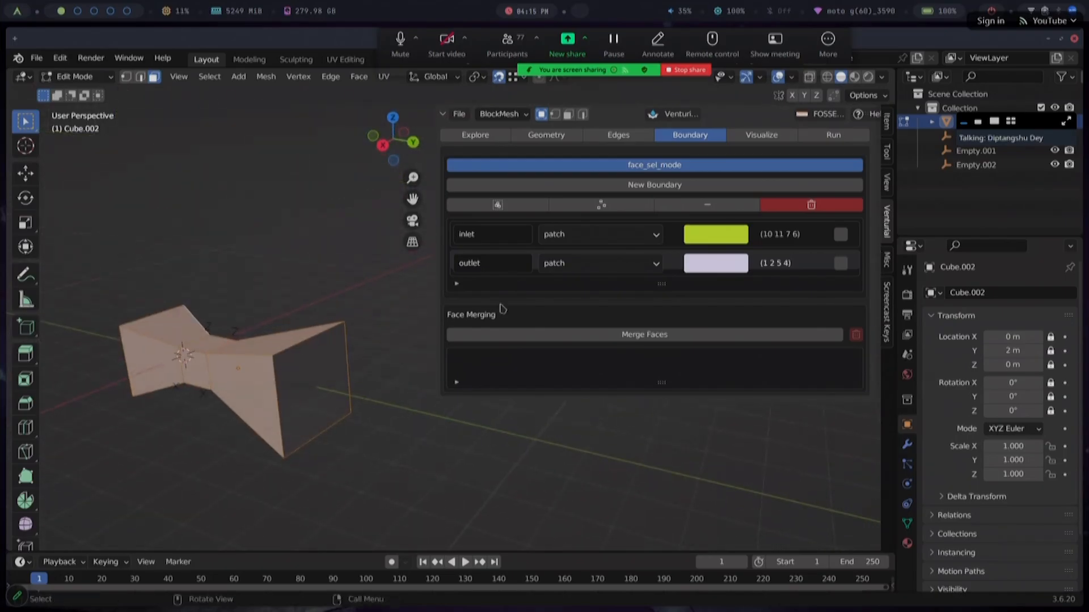
Create a boundary named pipe with the wall condition from the selected side faces and return to Object Mode
left_click(665, 189)
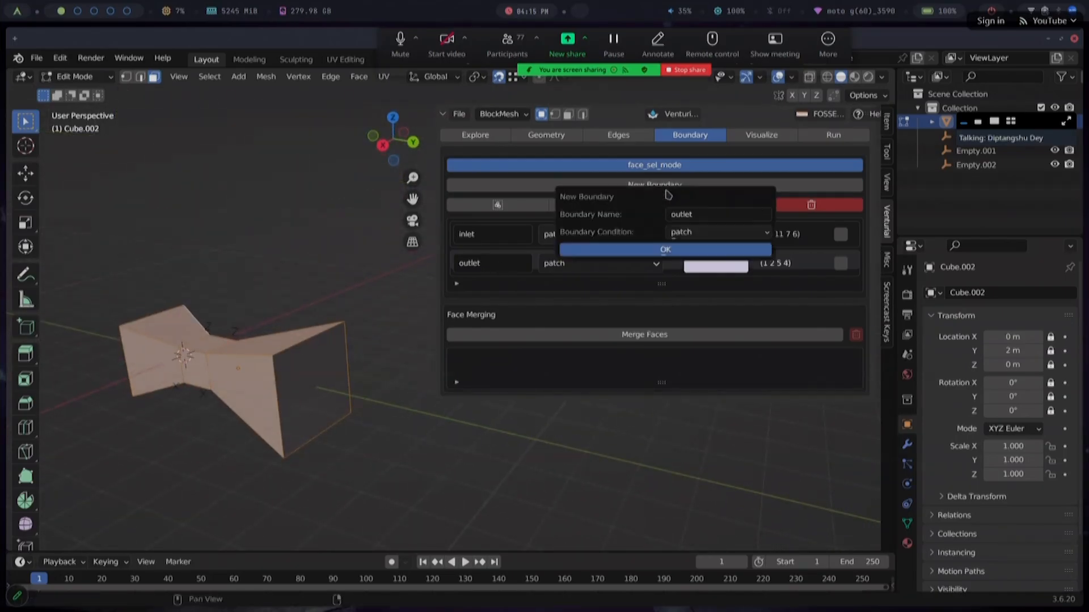
left_click(721, 214)
type("wall")
left_click(728, 233)
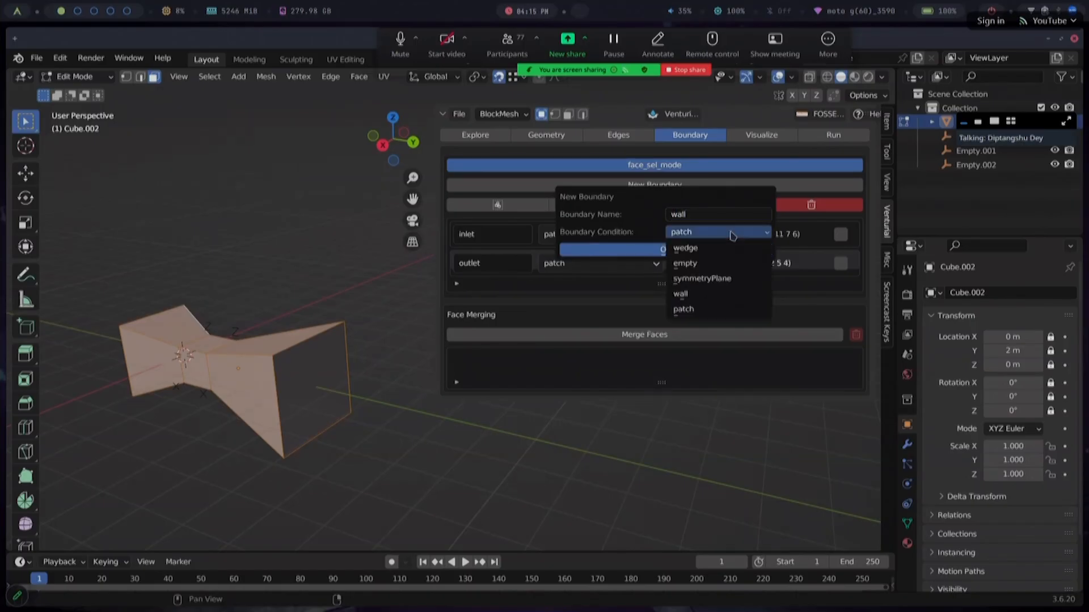
left_click(712, 293)
left_click(720, 215)
type("pipe")
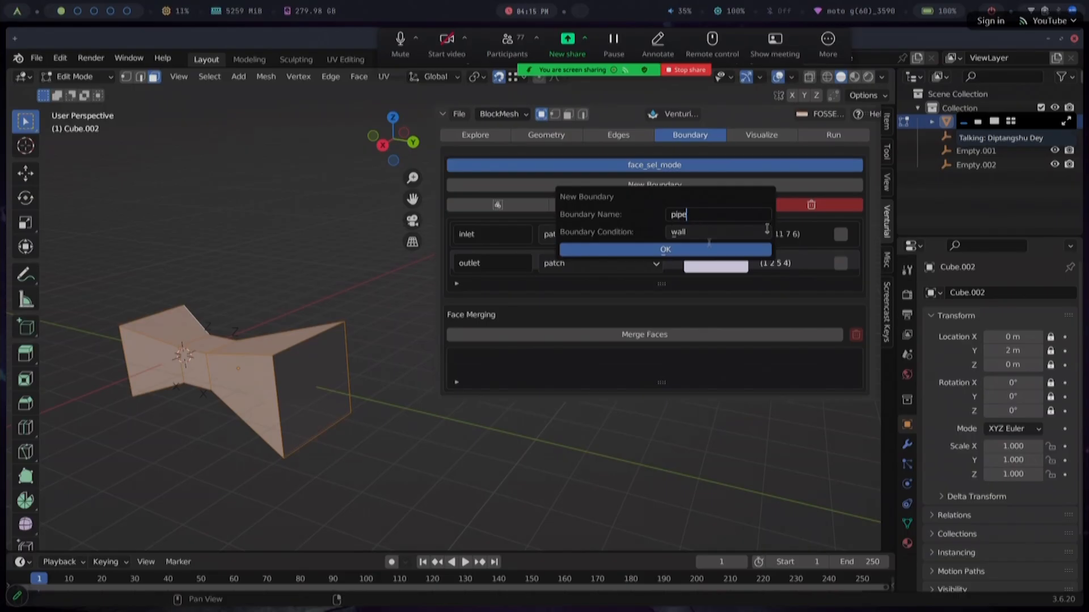
left_click(653, 250)
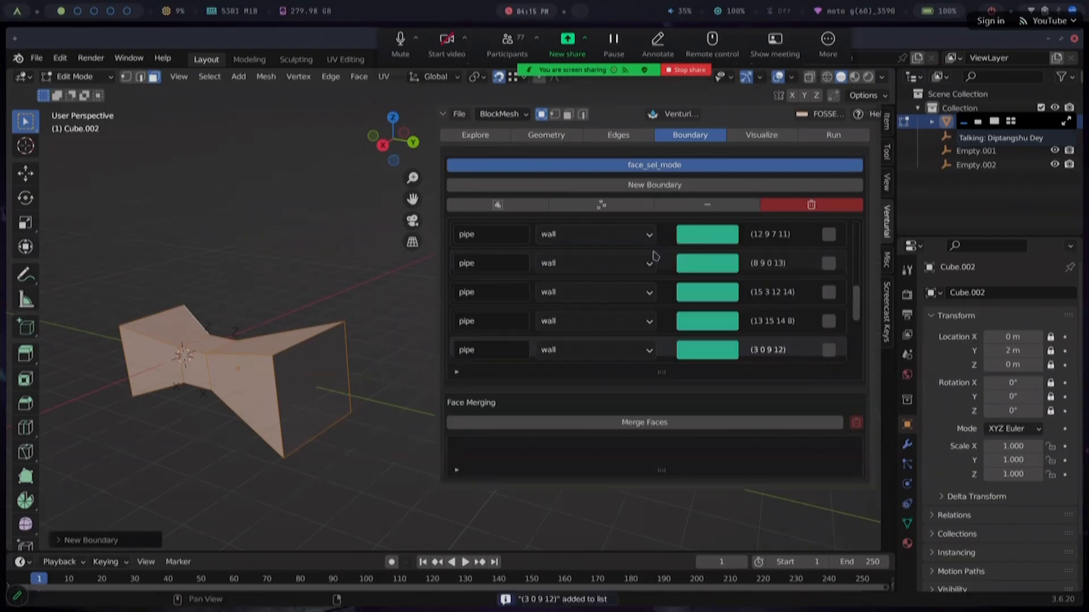
scroll(667, 356, "up", 4)
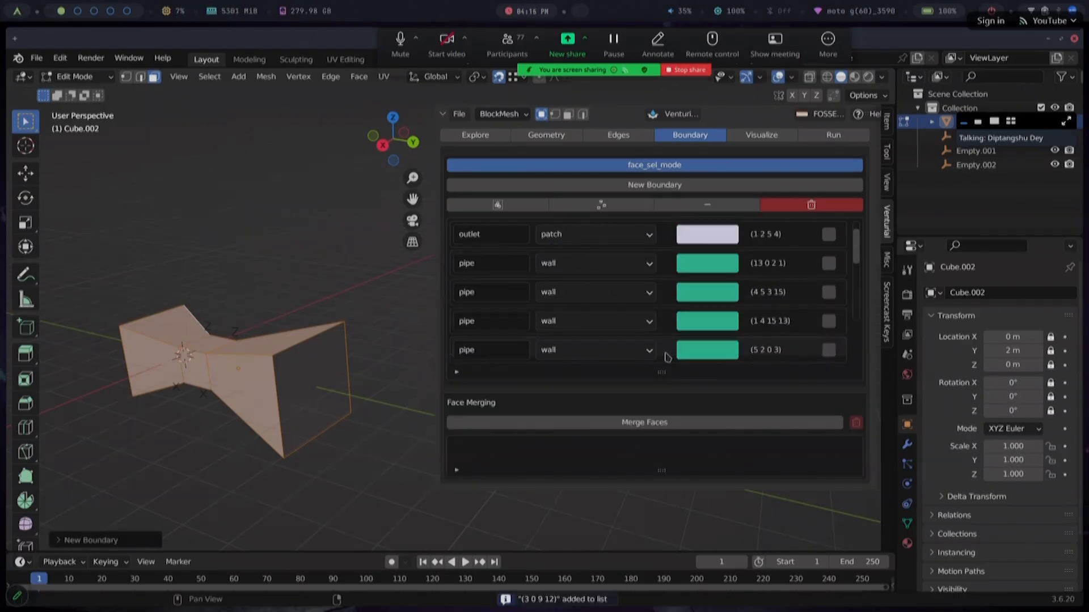
scroll(658, 366, "down", 5)
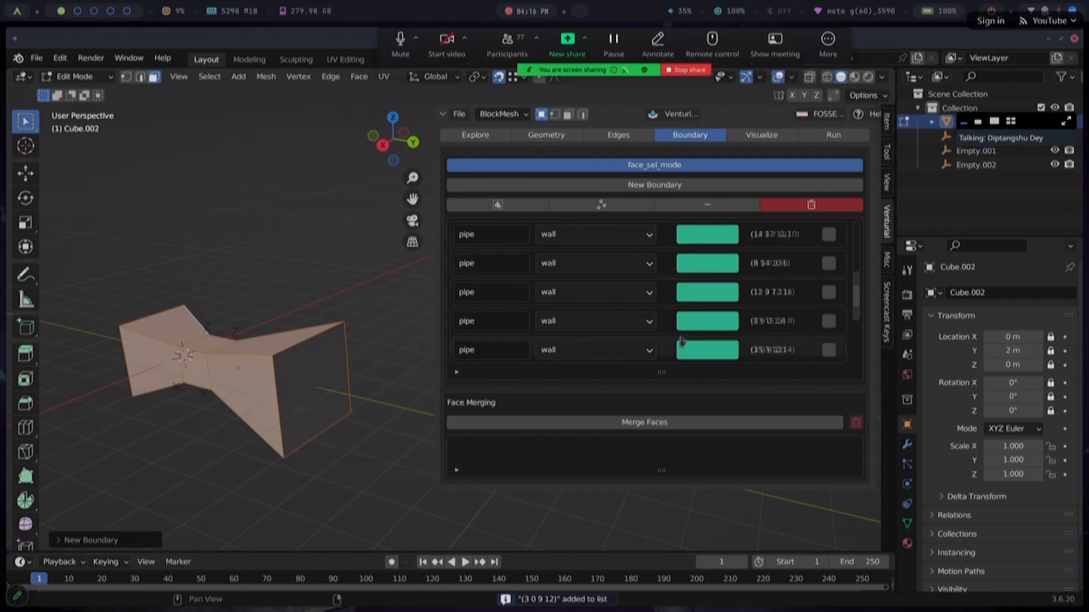
key("Tab")
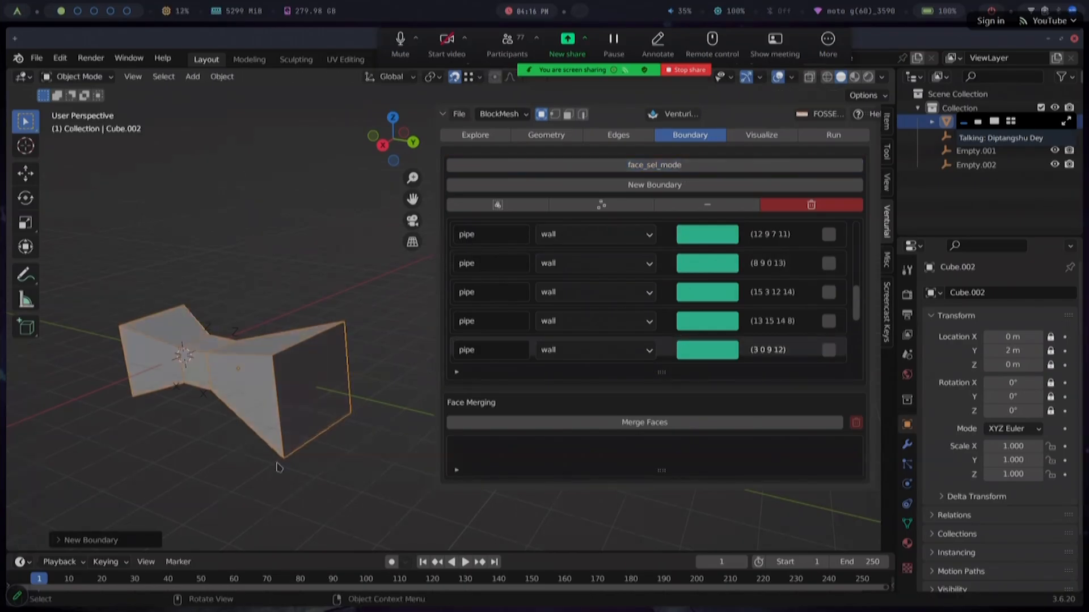
View the vertex indices and the vertex coordinates as labels on the geometry, and switch the vertex labels off
left_click(760, 135)
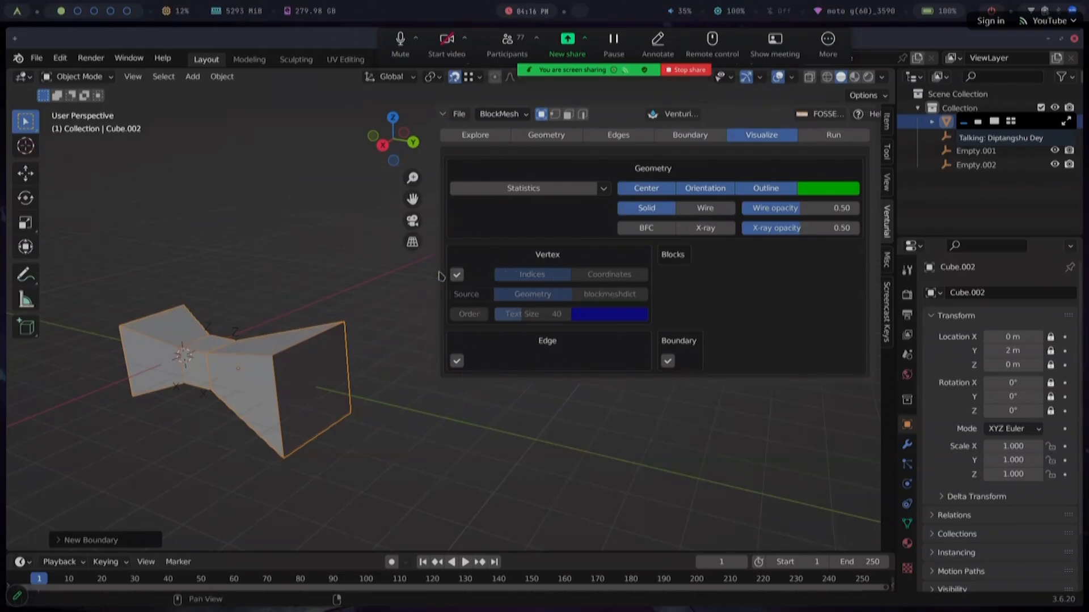
left_click(457, 275)
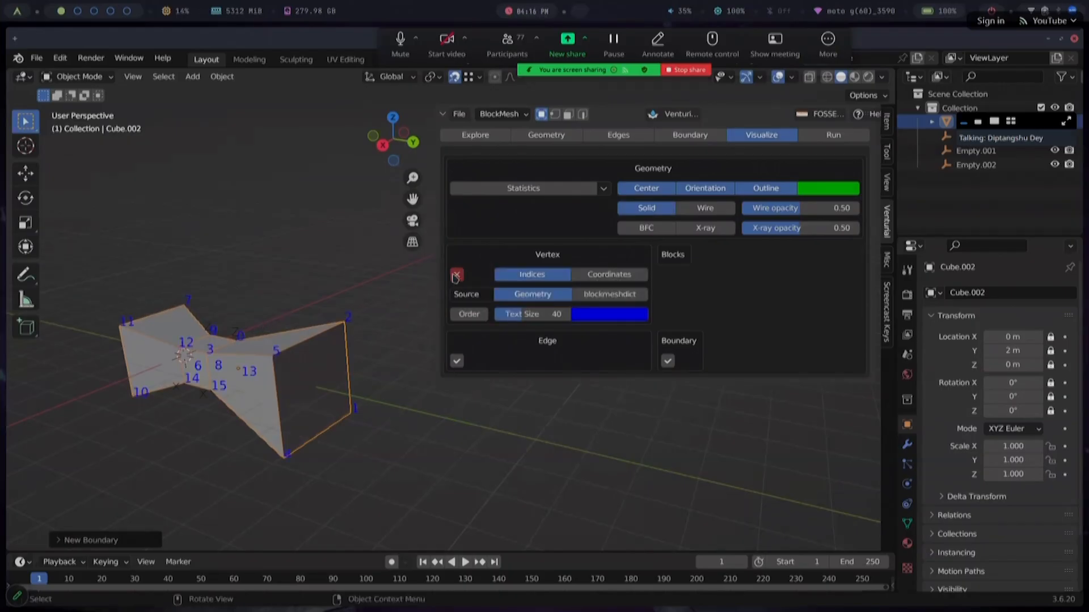
left_click(459, 275)
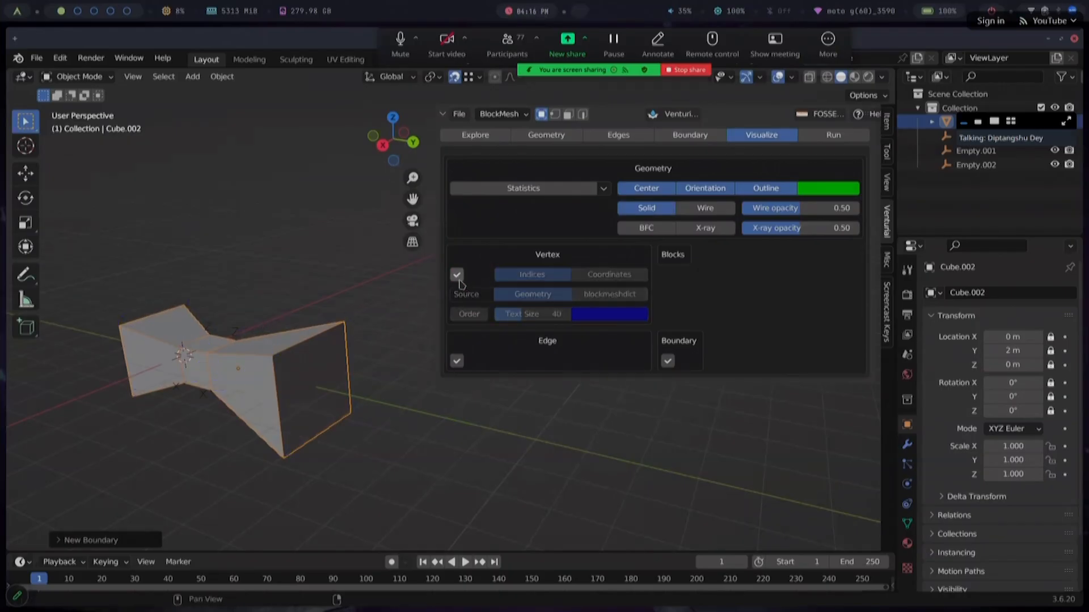
left_click(457, 276)
middle_click_drag(230, 403, 340, 340)
left_click(609, 274)
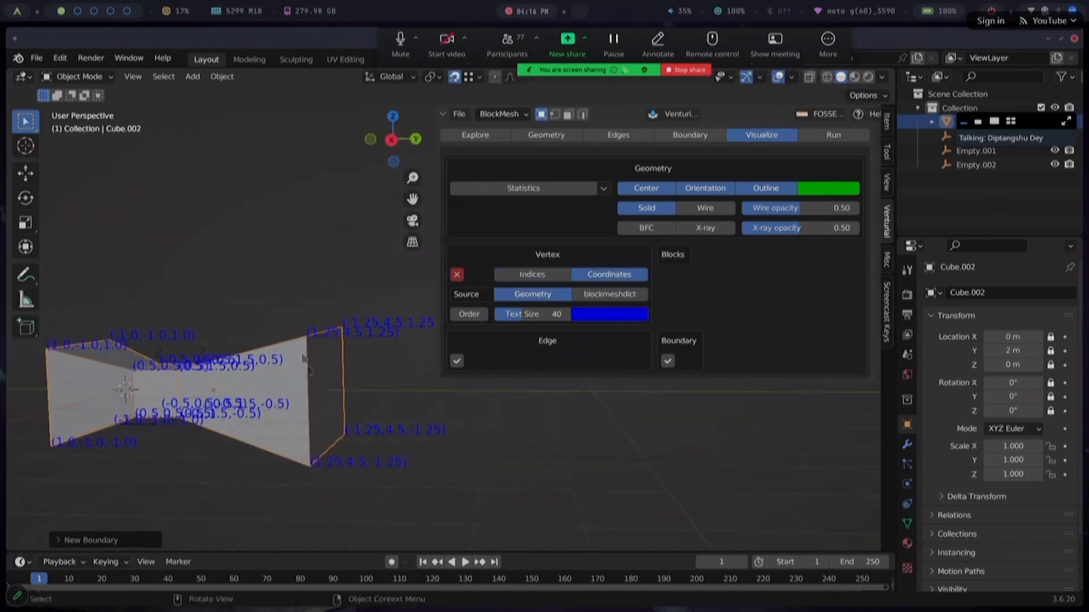
left_click(460, 277)
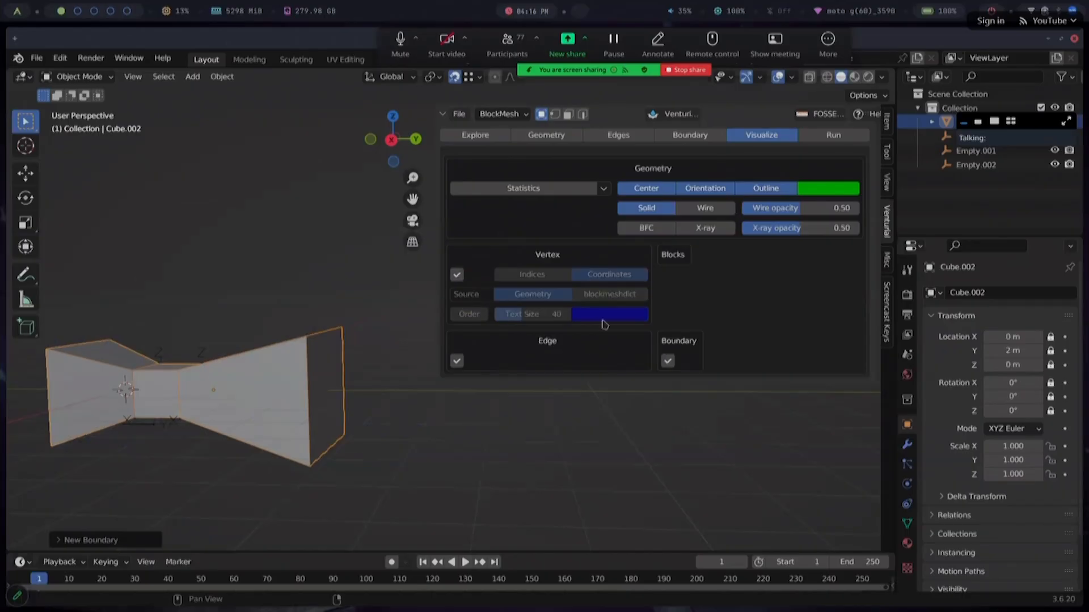
Examine the boundary colouring on the geometry against the inlet, outlet and pipe boundary entries, then switch the boundary display off
left_click(668, 362)
middle_click_drag(290, 382, 275, 406)
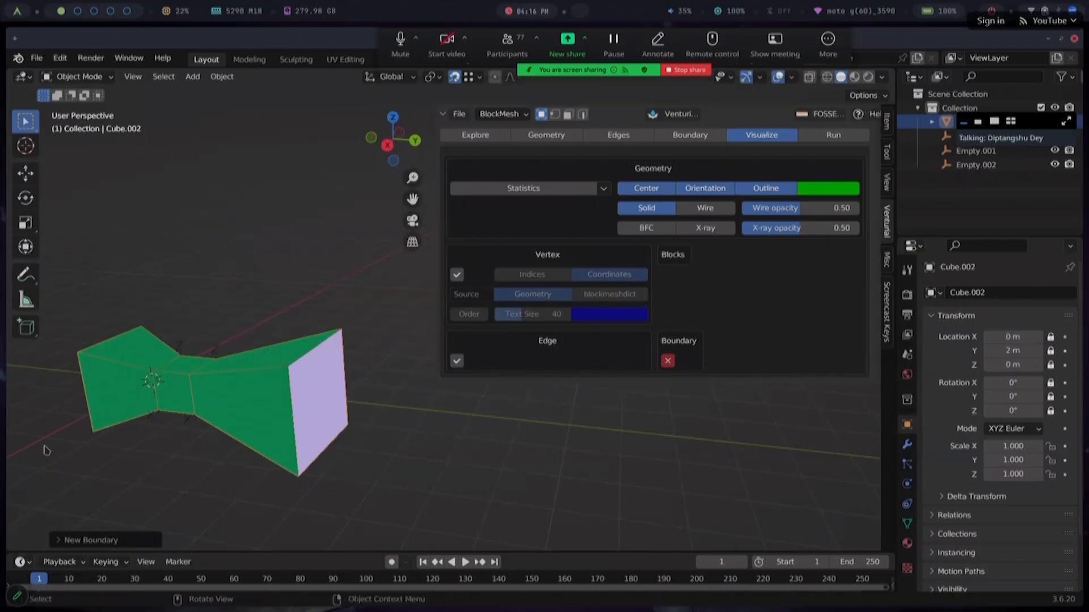
left_click(713, 134)
scroll(627, 351, "up", 5)
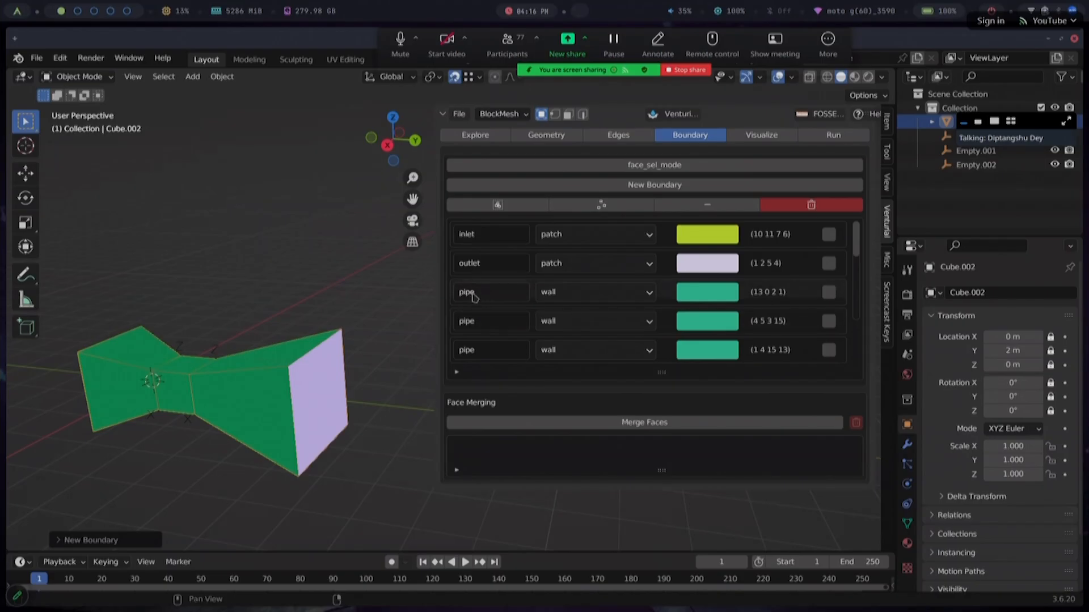
left_click(761, 135)
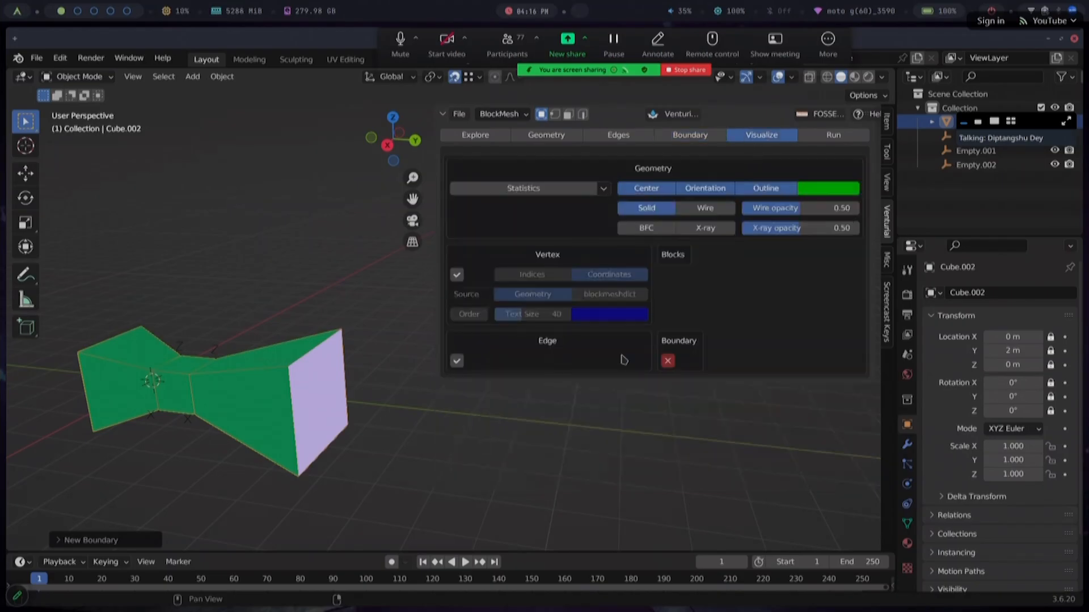
left_click(668, 362)
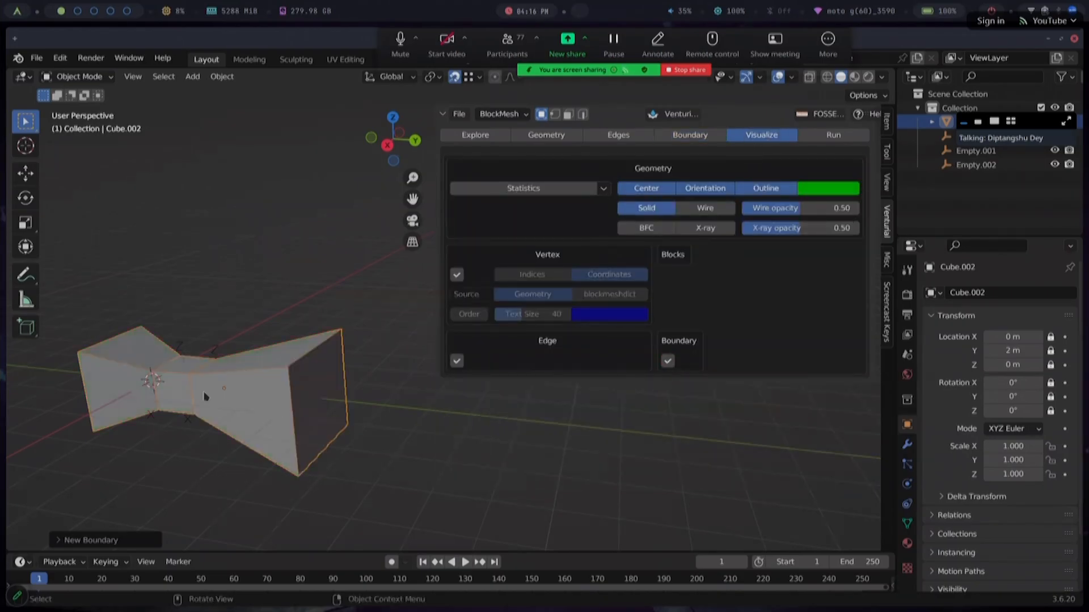
Generate the blockMesh dictionary from the defined blocks, vertices and boundaries
left_click(834, 135)
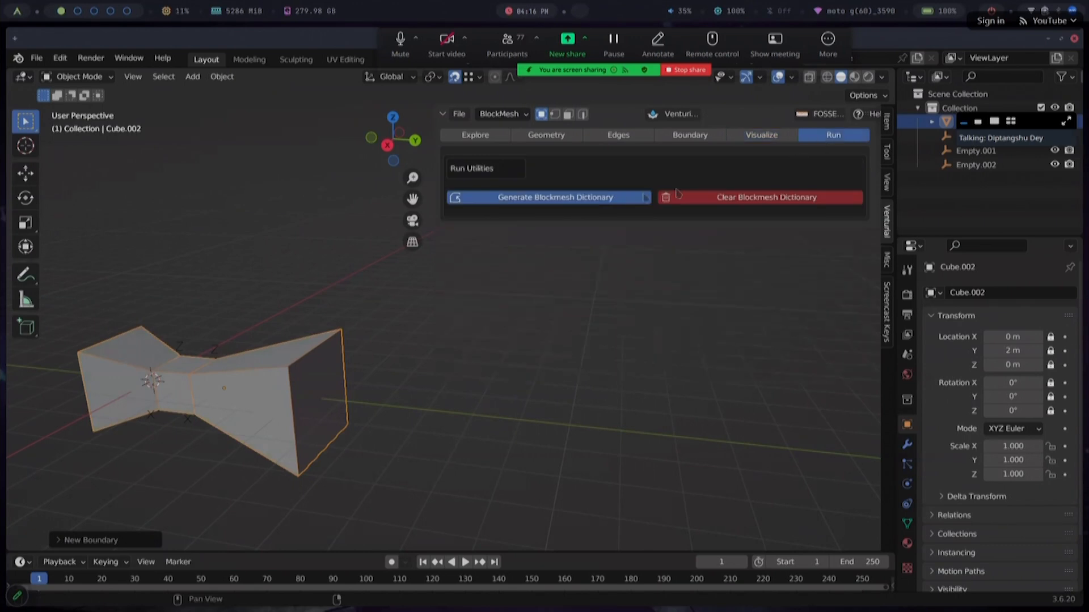
left_click(533, 199)
left_click(537, 202)
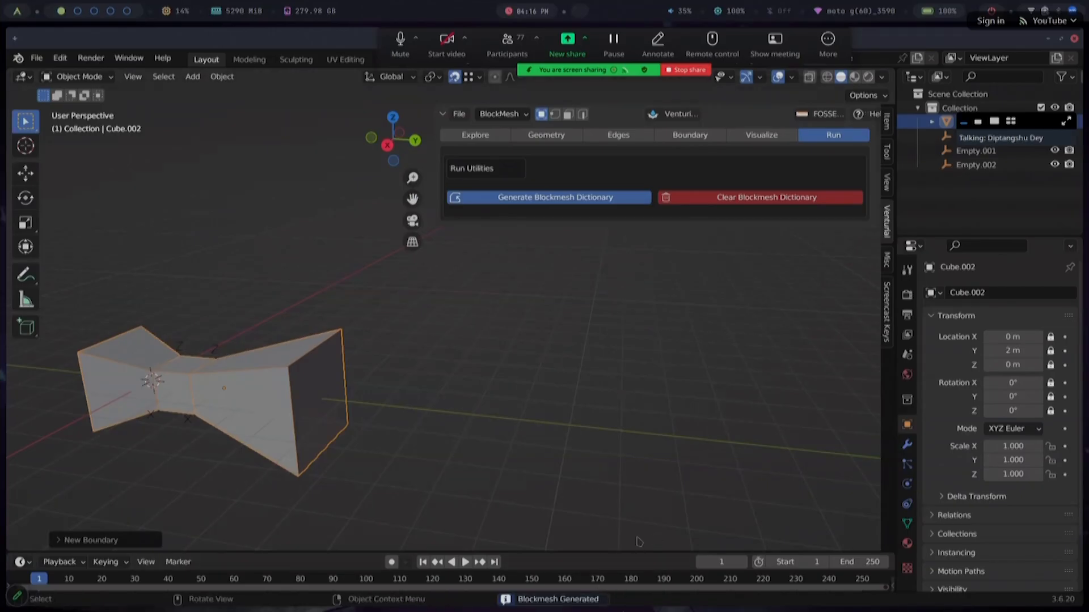
Open the blockMeshDict file from the Test_Ven_dir folder, review its vertices, blocks and boundary sections, and close it
left_click(606, 603)
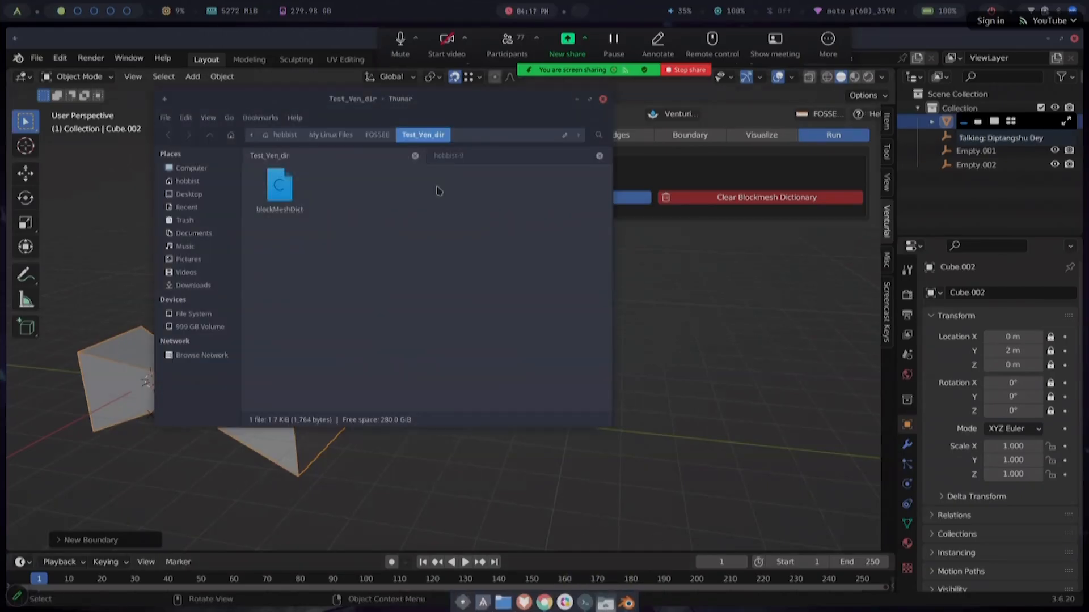
double_click(279, 187)
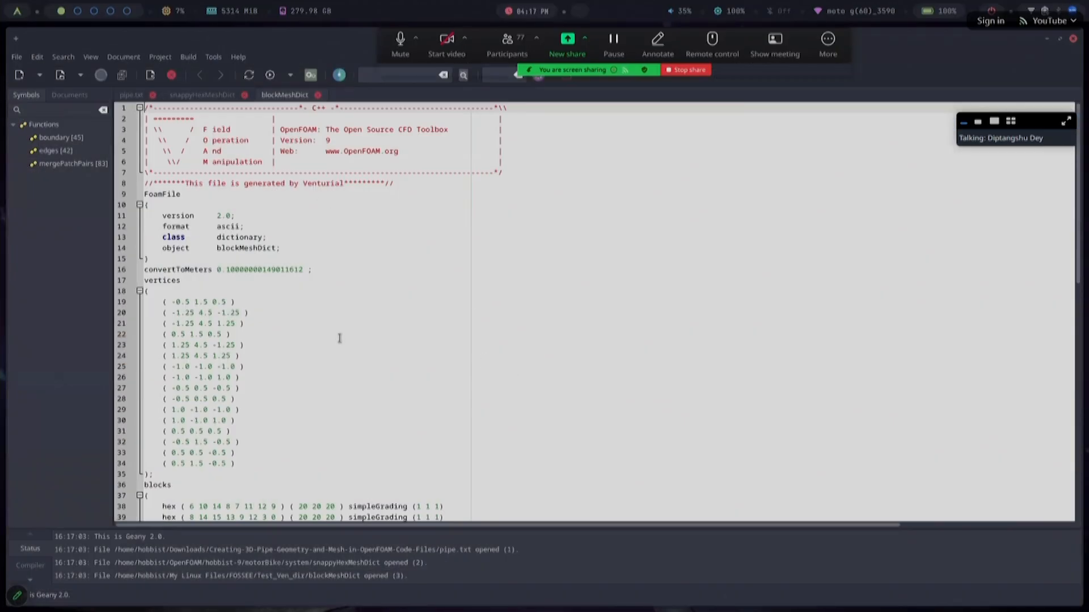
left_click_drag(397, 185, 297, 204)
left_click(340, 217)
scroll(378, 223, "down", 15)
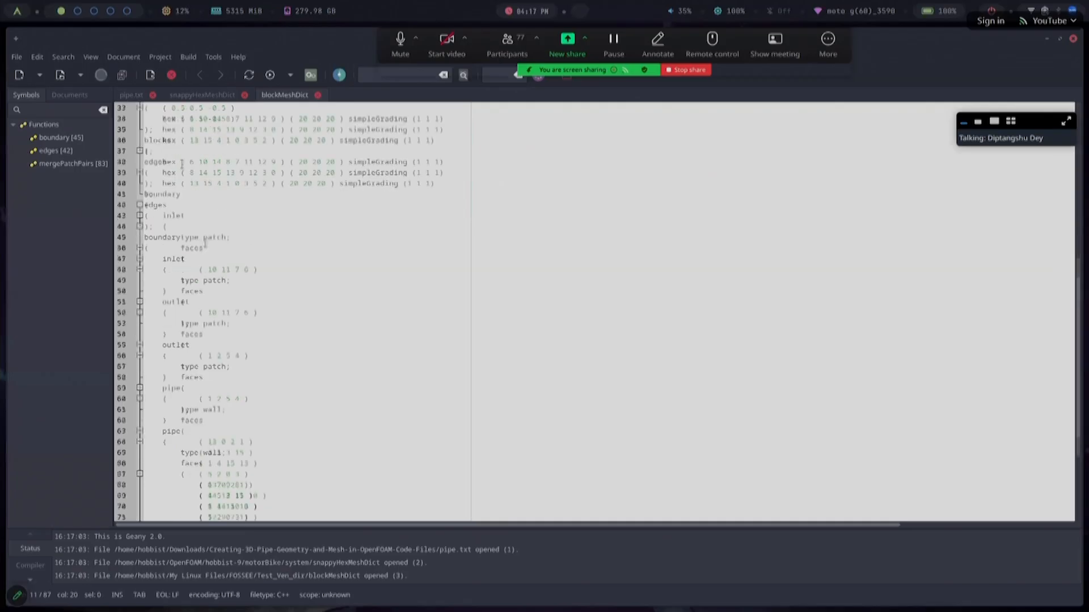
scroll(300, 373, "up", 16)
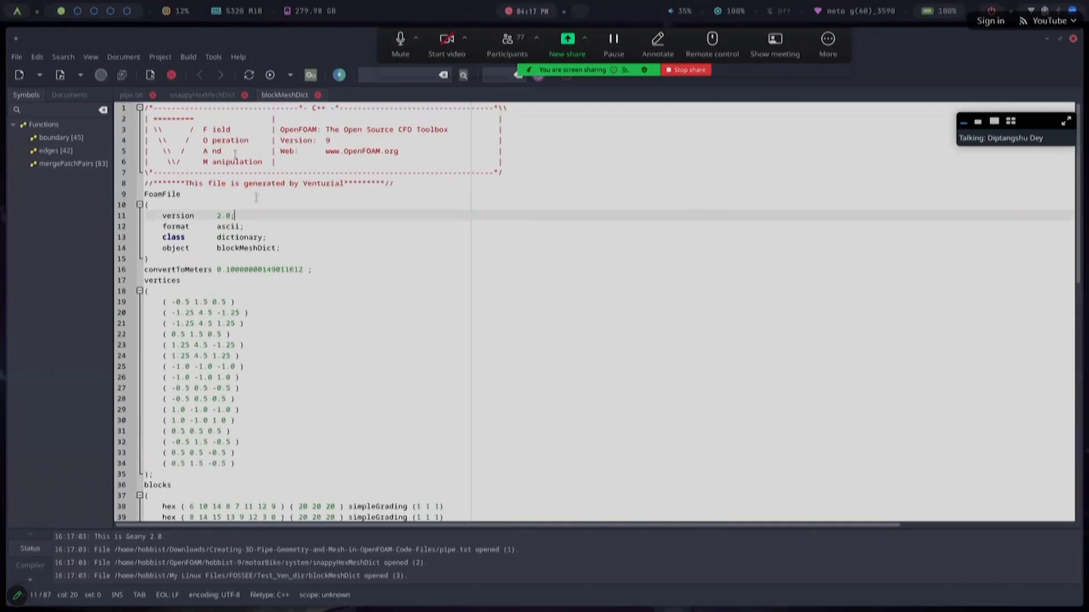
left_click(1072, 39)
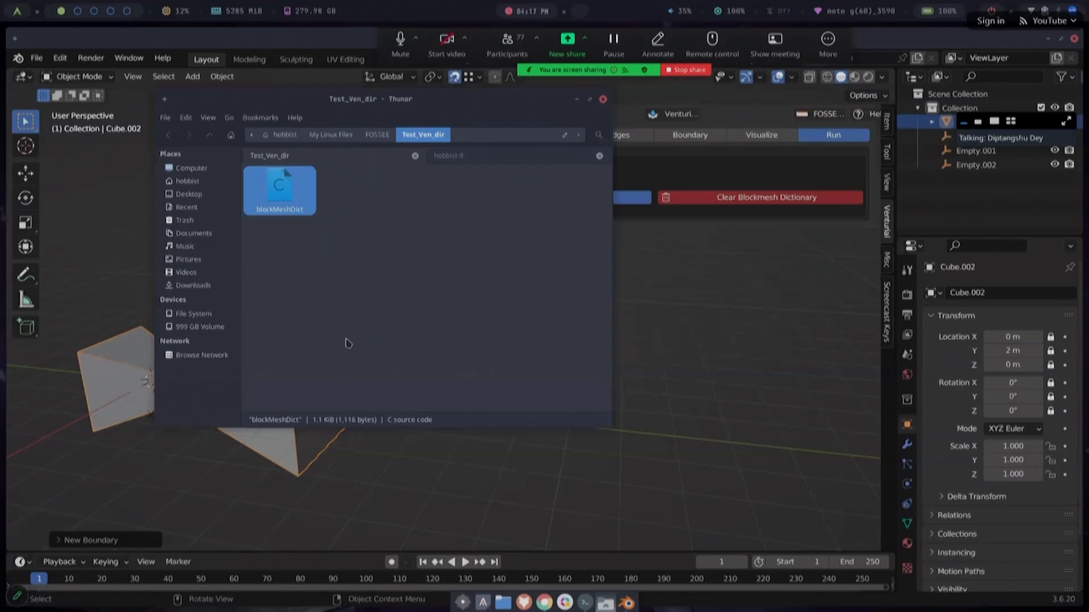
Copy blockMeshDict into the system folder of the test_gui case, replacing the existing file
left_click(470, 156)
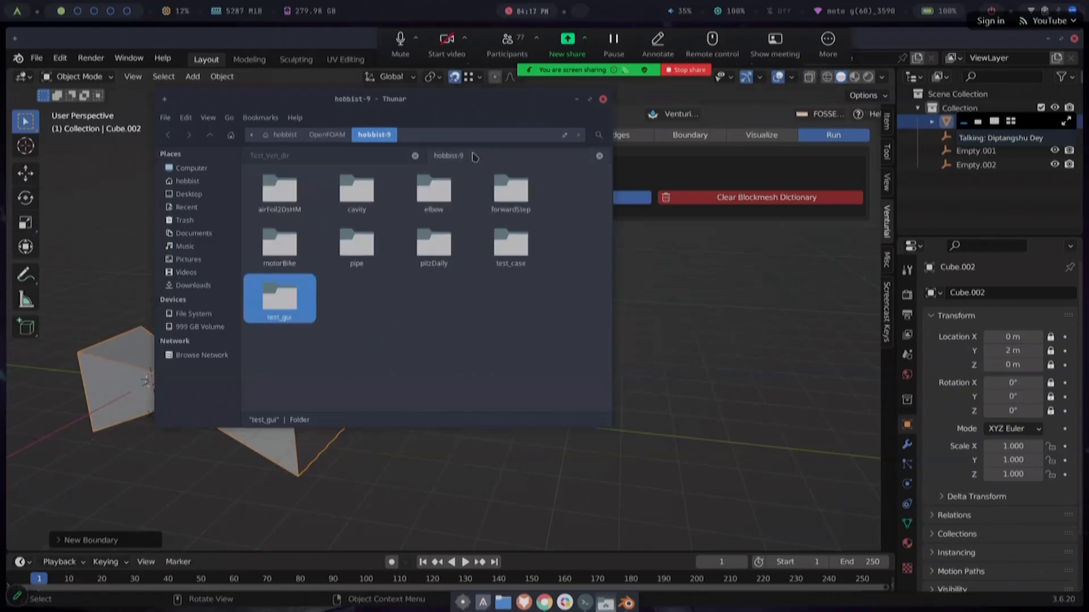
double_click(276, 312)
double_click(357, 189)
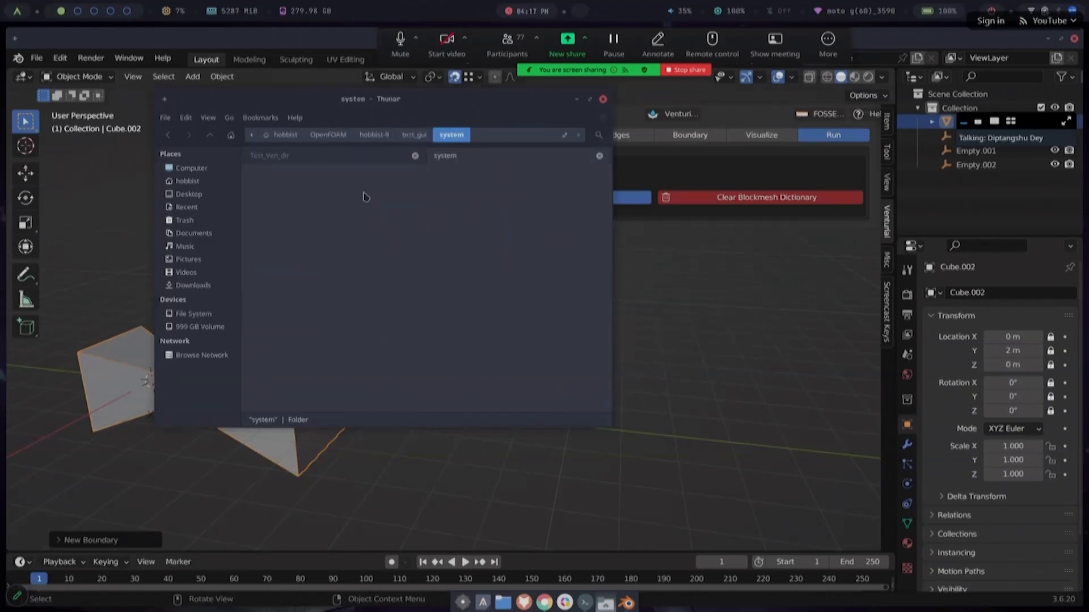
key("ctrl+v")
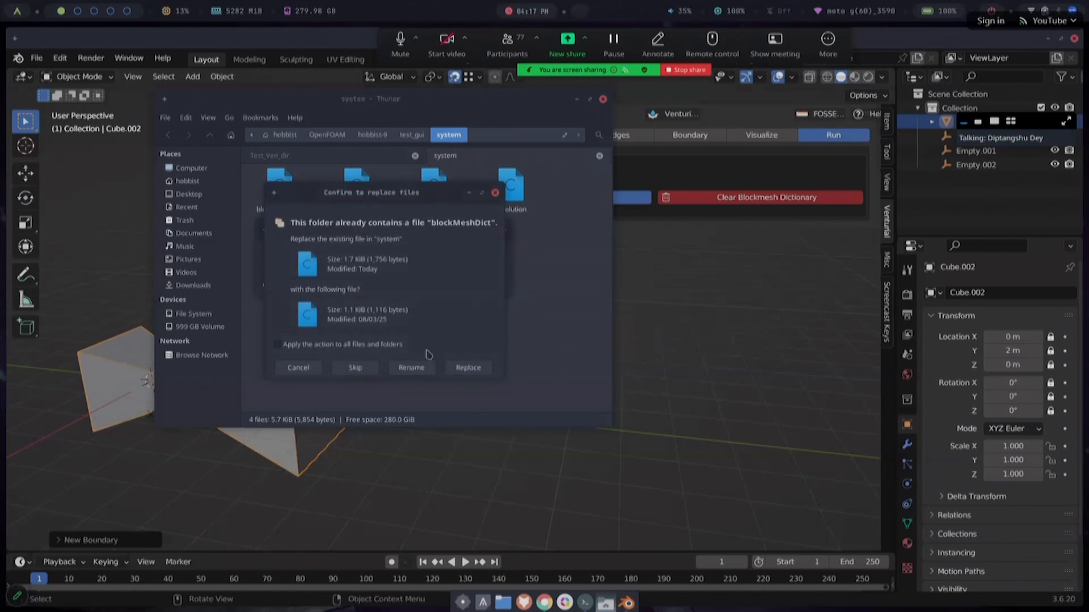
left_click(468, 368)
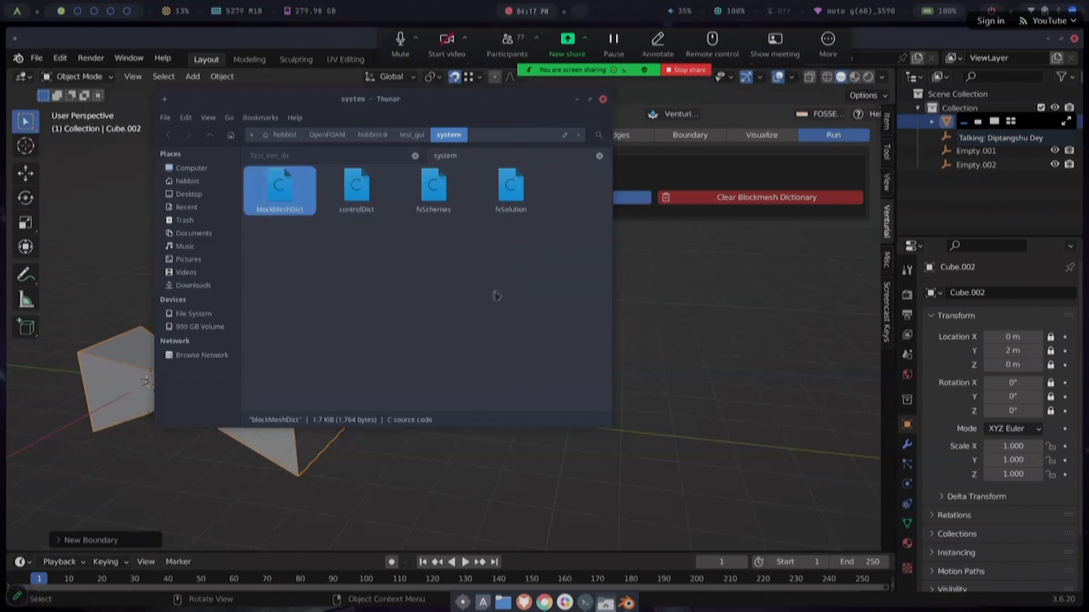
Switch to the Terminal session in the OpenFOAM working folder and start the OpenFOAM environment with openfoam9-linux
left_click(586, 602)
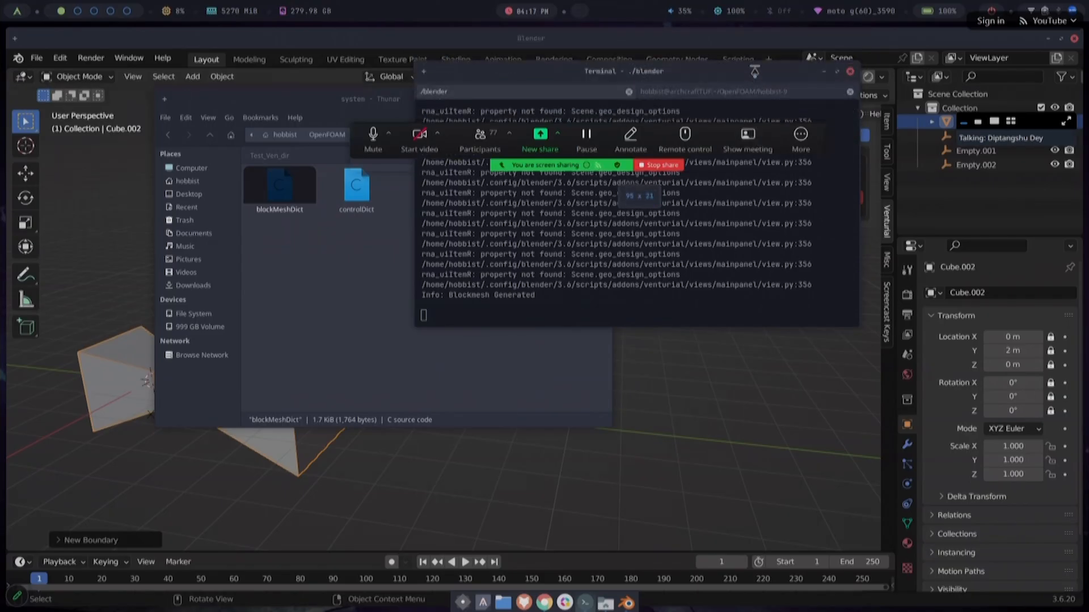
left_click_drag(749, 61, 733, 339)
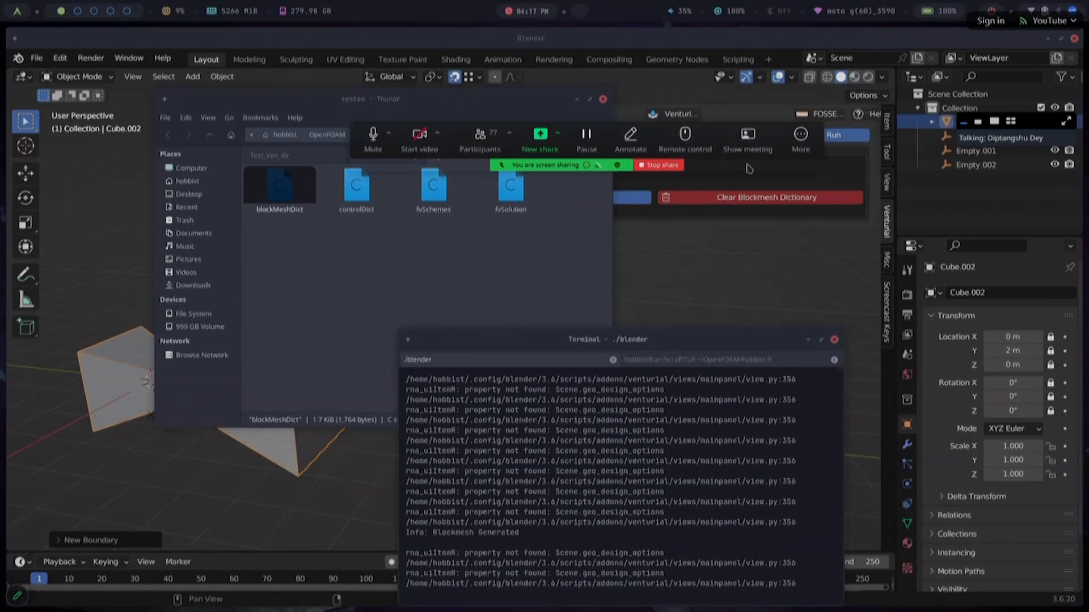
left_click_drag(635, 339, 639, 170)
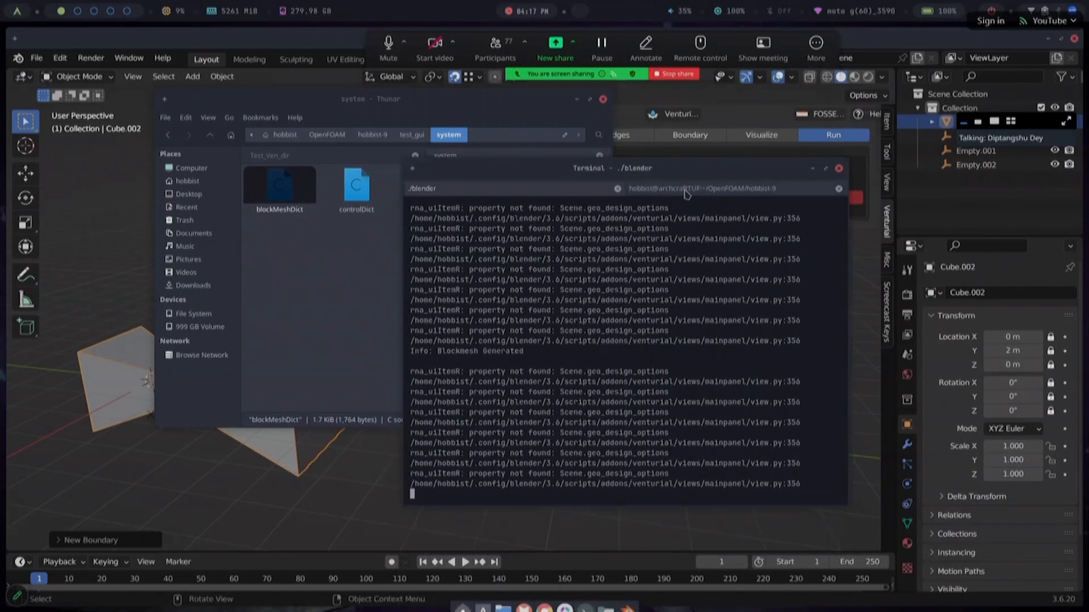
left_click(686, 191)
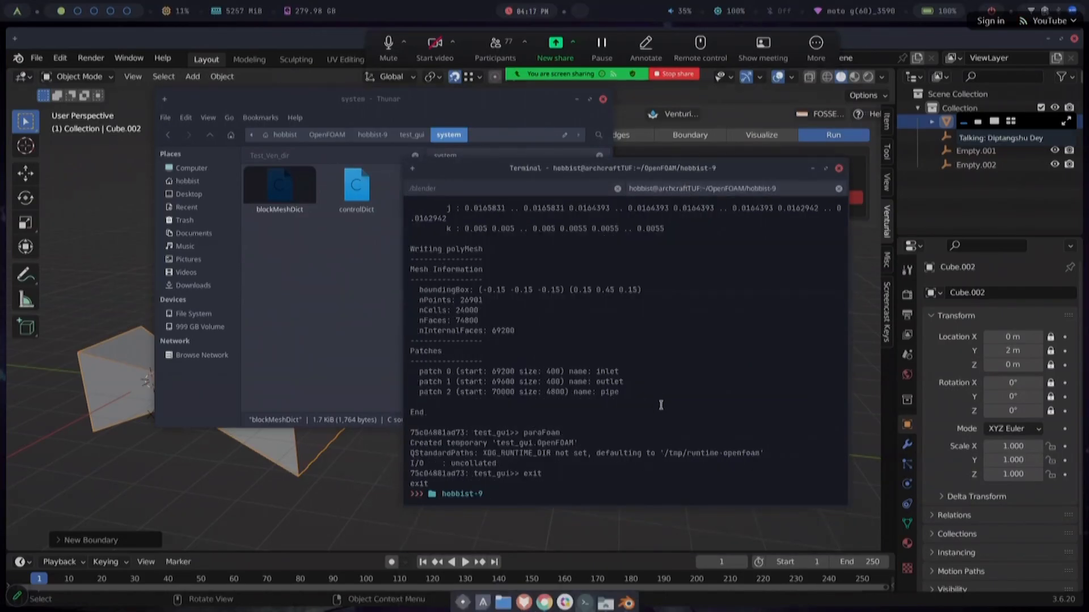
type("openfoam9-linux")
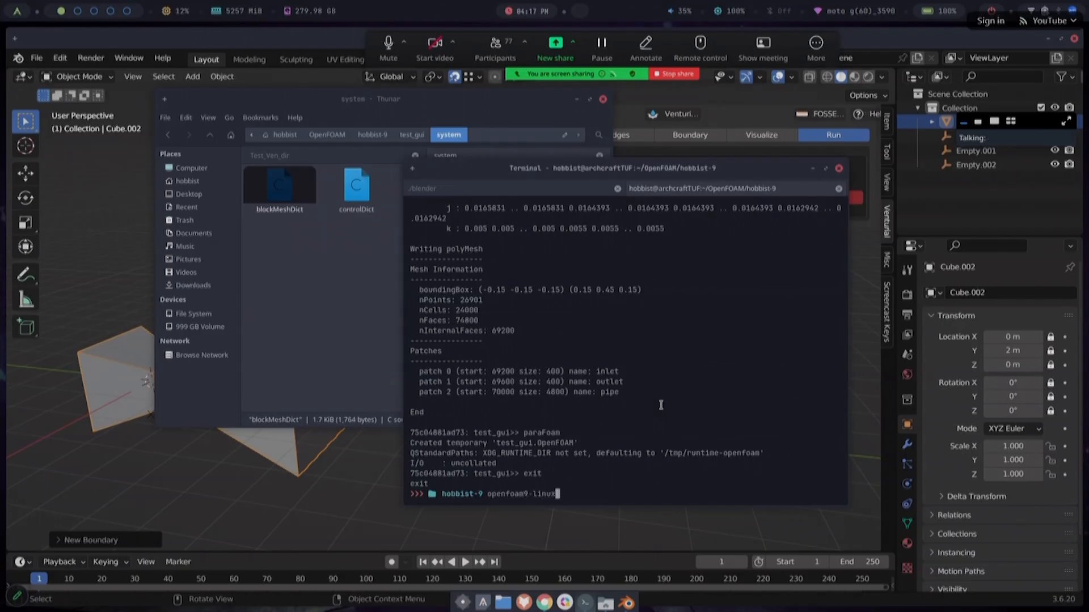
key("Return")
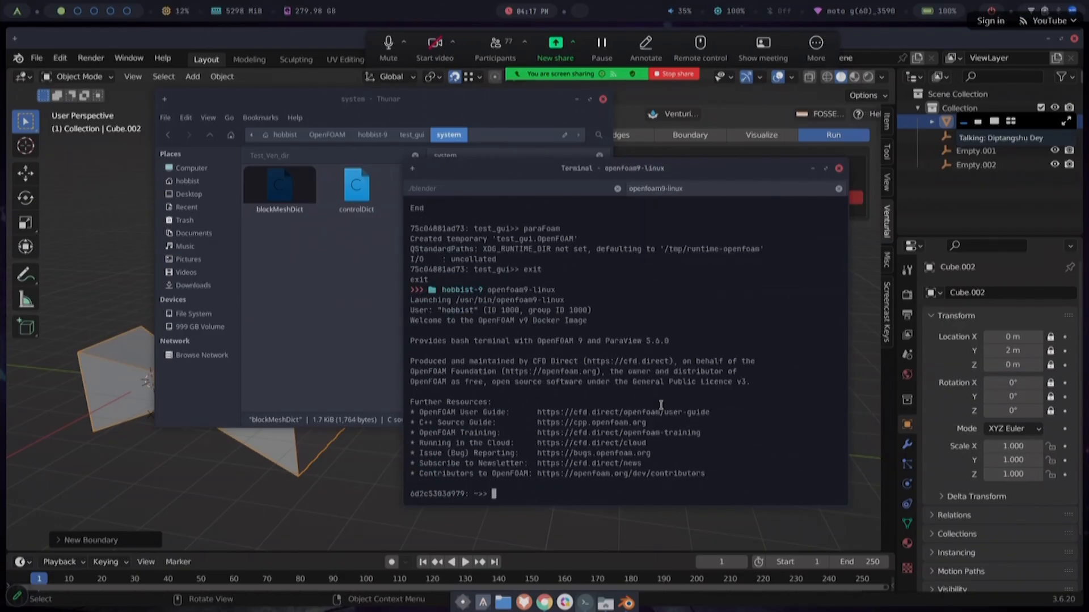
Change to the test_gui case directory and generate the mesh with blockMesh
type("cd test_")
key("Tab")
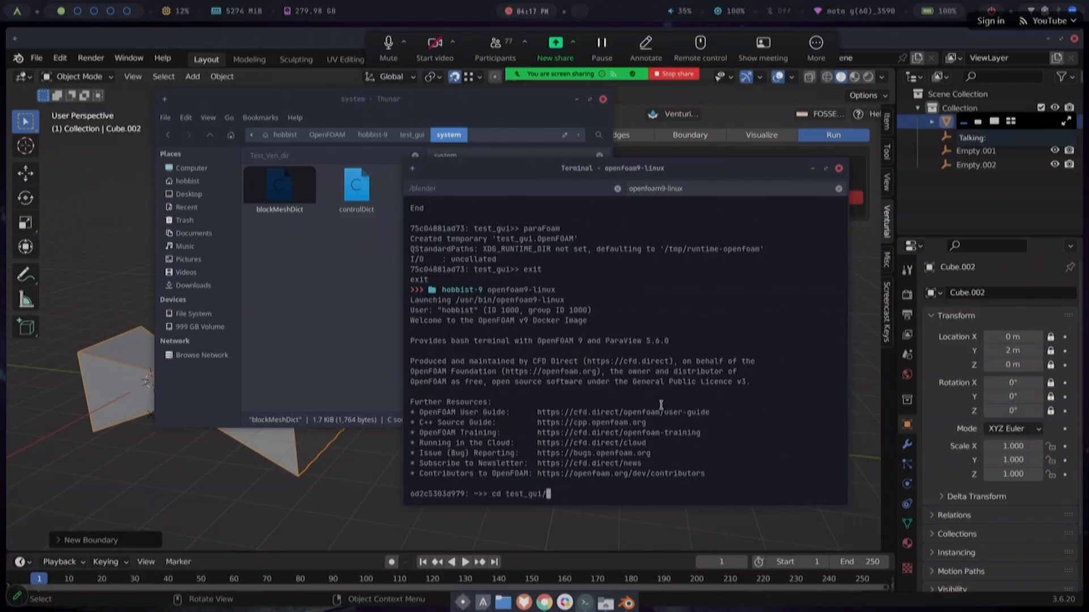
key("Return")
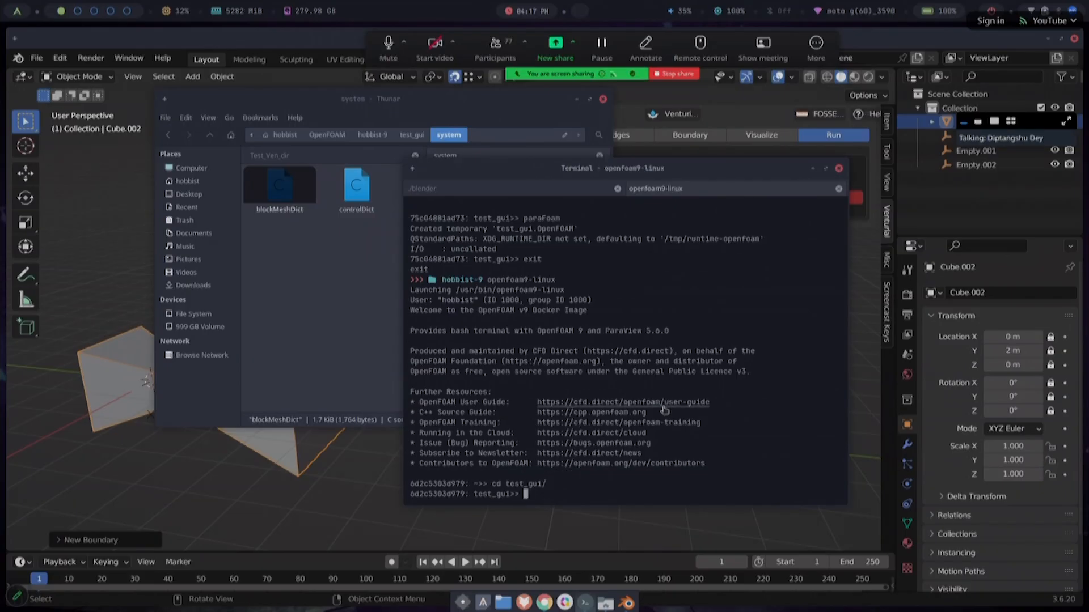
type("blockMesh")
key("Return")
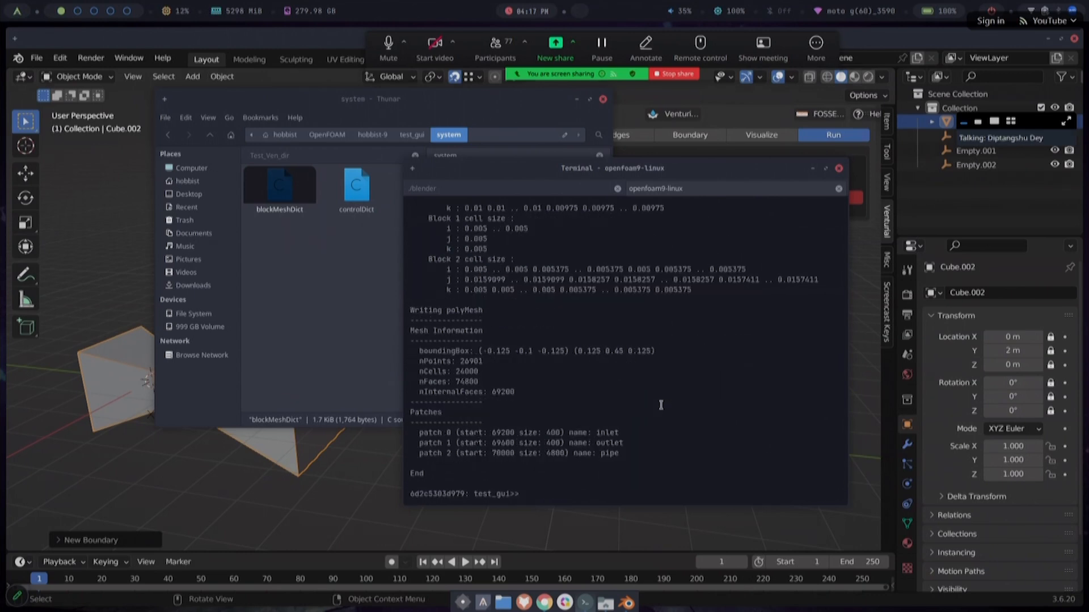
Launch paraFoam for the test_gui case, load the mesh with its default mesh parts, and view it at an angle
type("paraFoam")
key("Return")
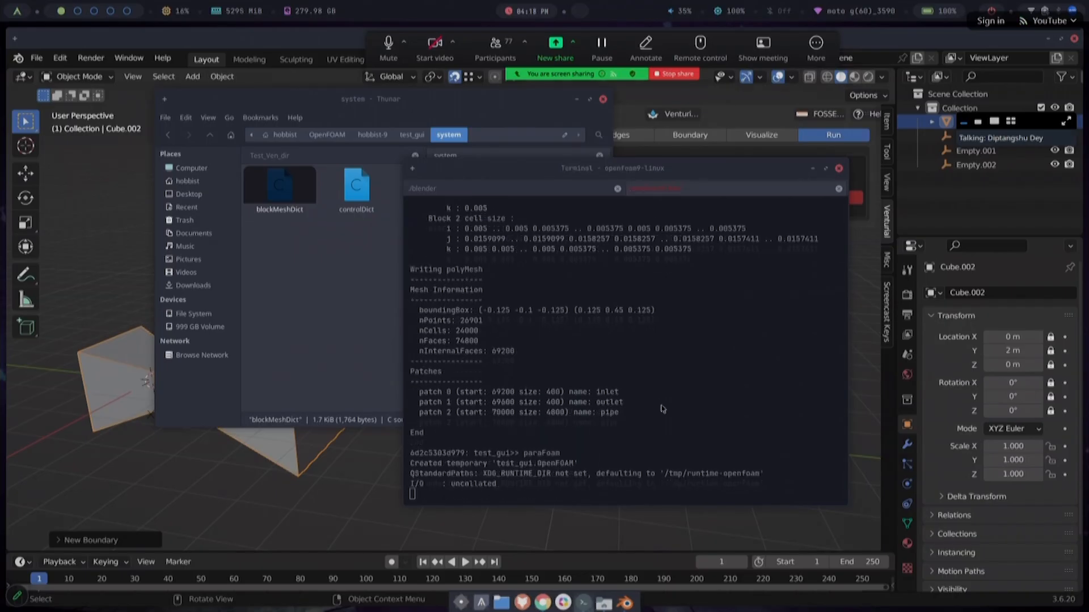
scroll(62, 413, "down", 3)
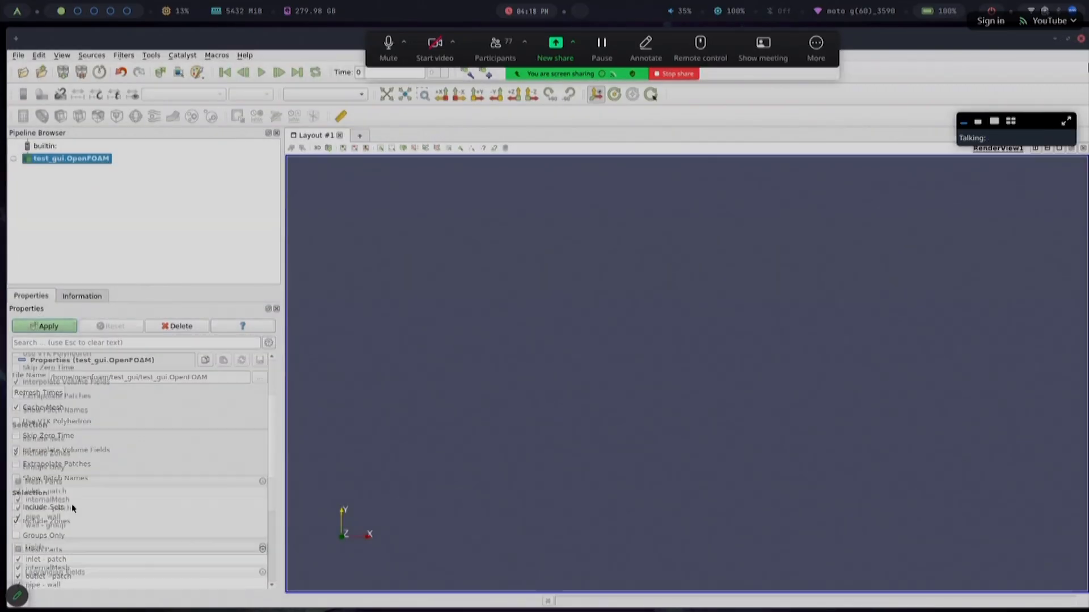
left_click(48, 327)
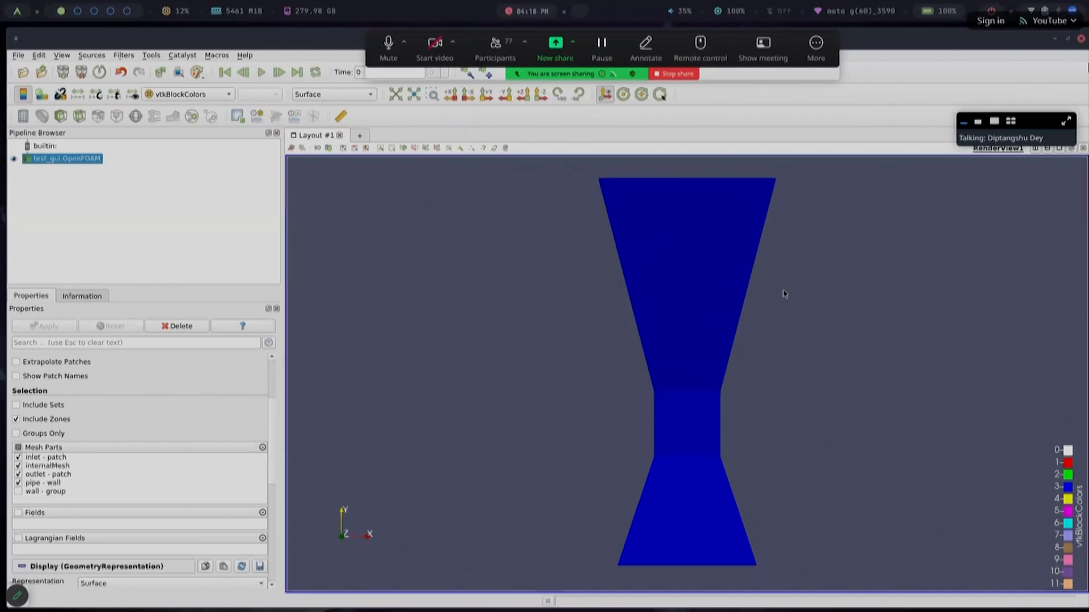
left_click_drag(809, 378, 644, 400)
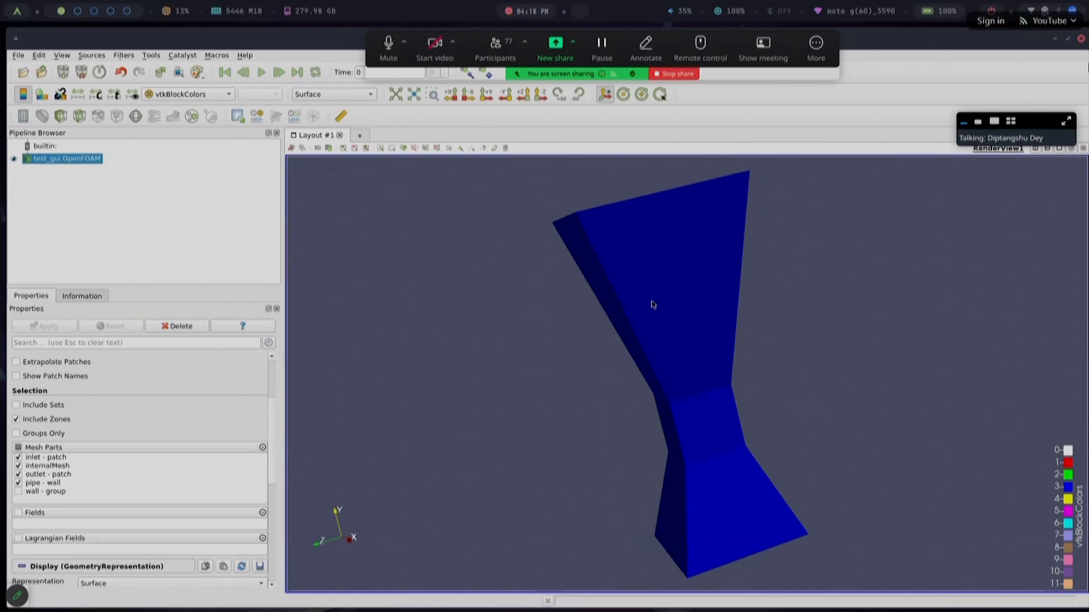
Compare the mesh in ParaView with the original venturi geometry in Blender, then return to ParaView
left_click(617, 602)
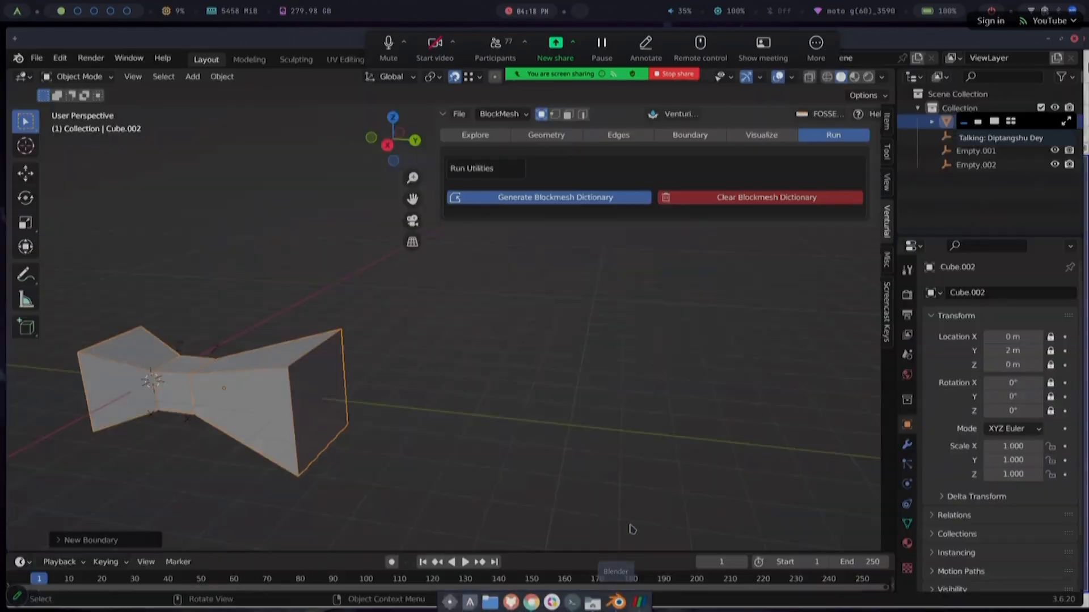
middle_click_drag(214, 425, 285, 429, "shift")
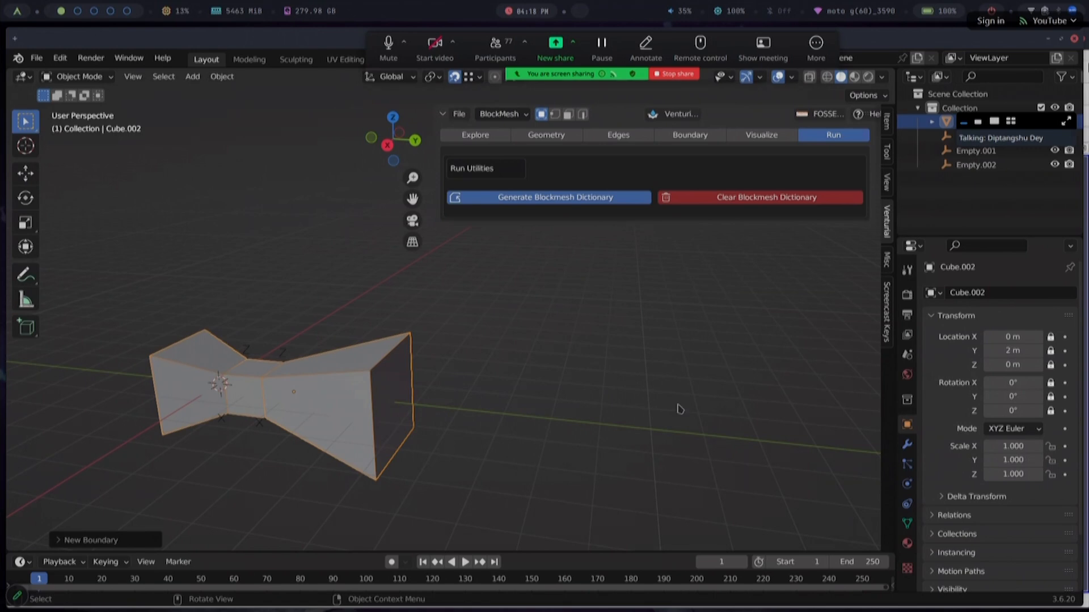
left_click(636, 601)
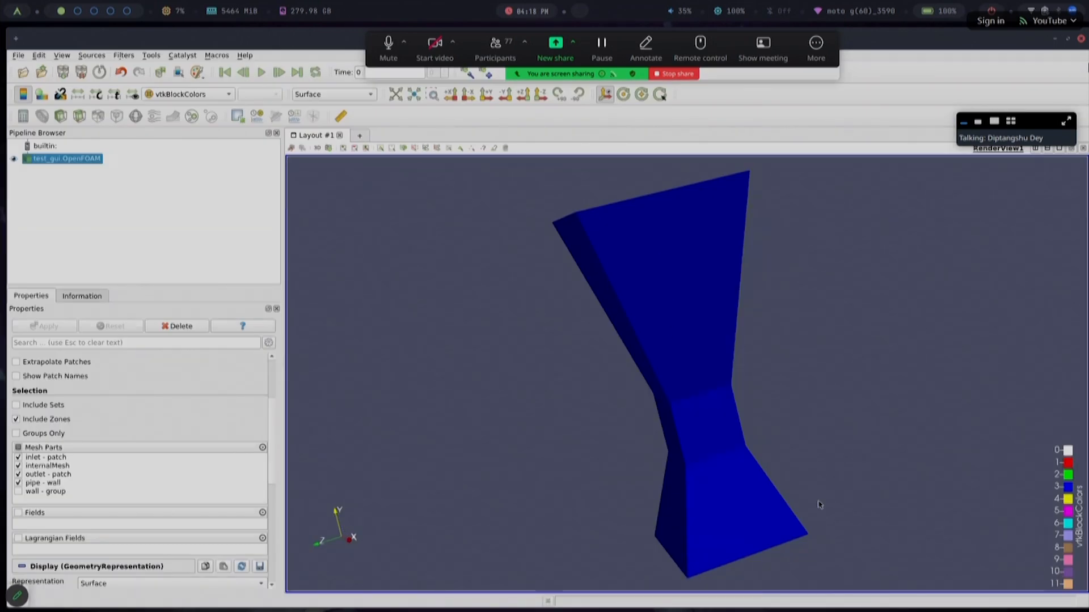
Display the mesh as Surface With Edges and inspect the cells on its end face and sides
left_click_drag(709, 269, 632, 359)
left_click(333, 94)
left_click(328, 109)
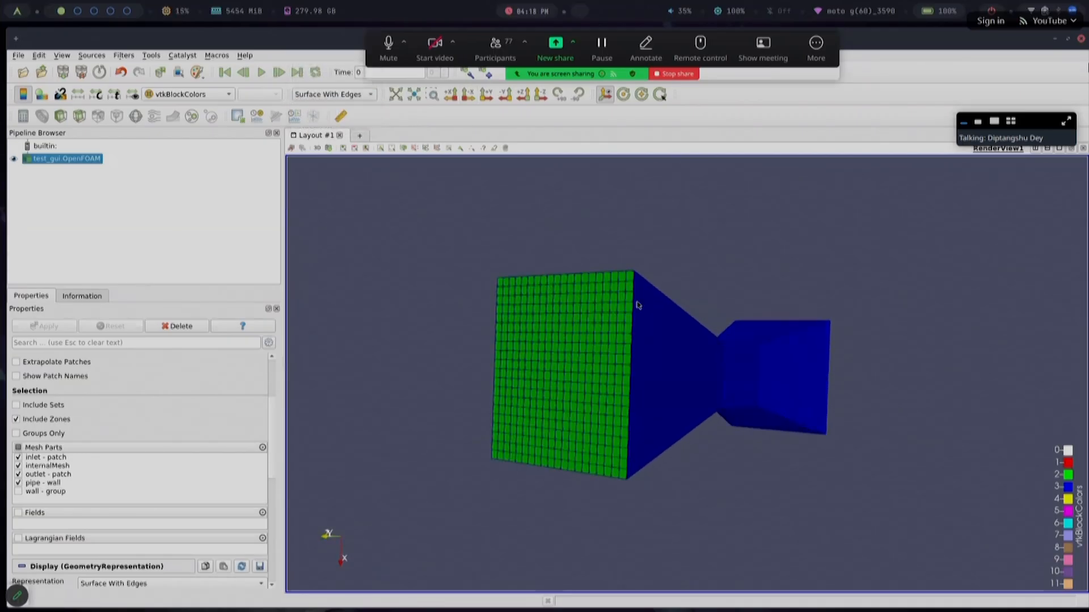
left_click_drag(686, 338, 553, 489)
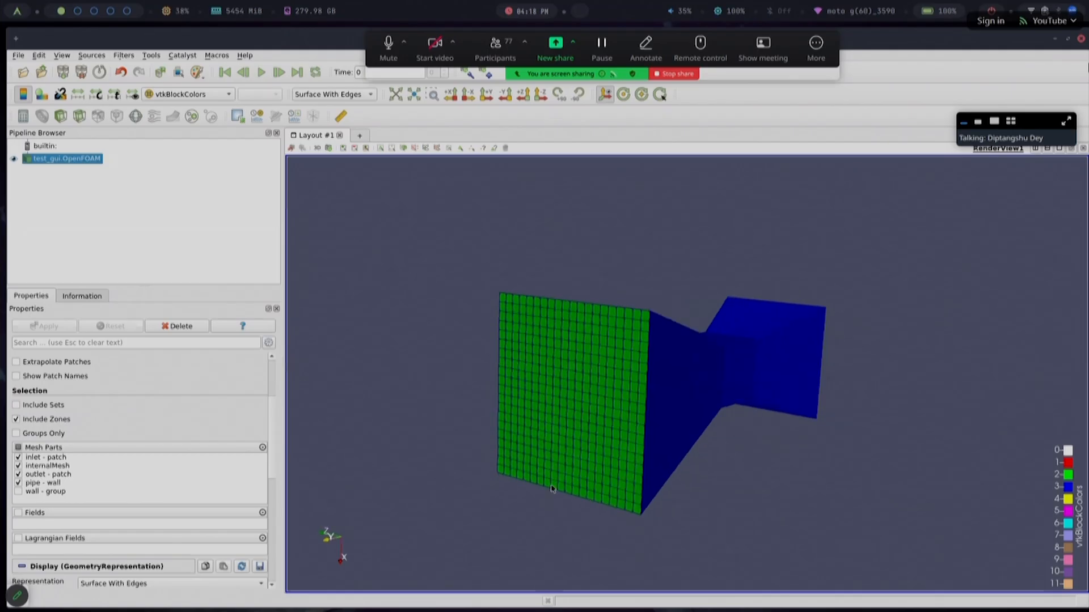
left_click_drag(720, 380, 748, 453)
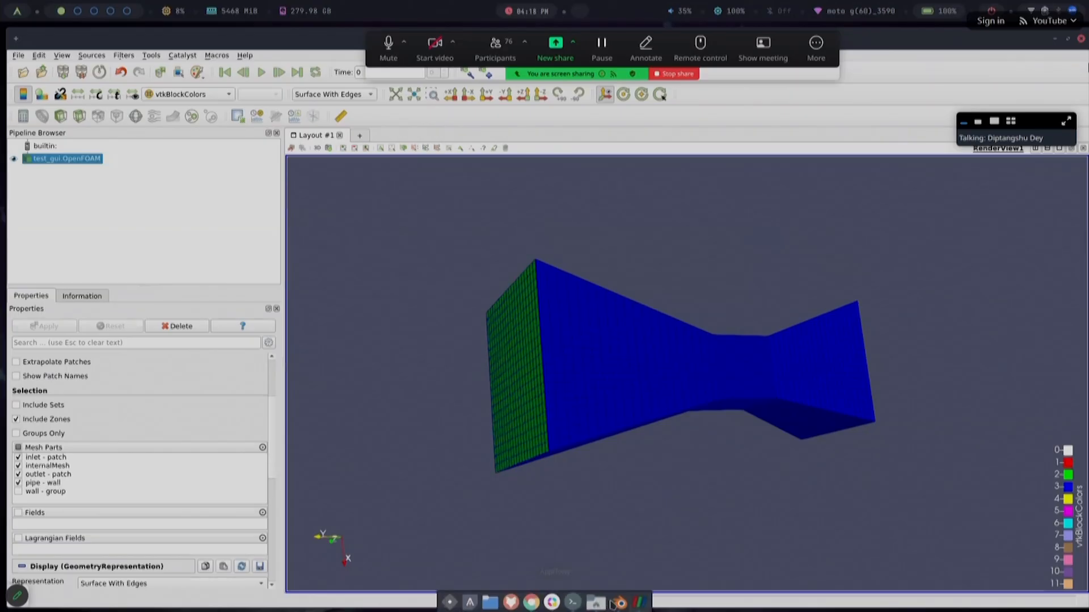
Switch back to Blender and stop the meeting's screen share
left_click(617, 601)
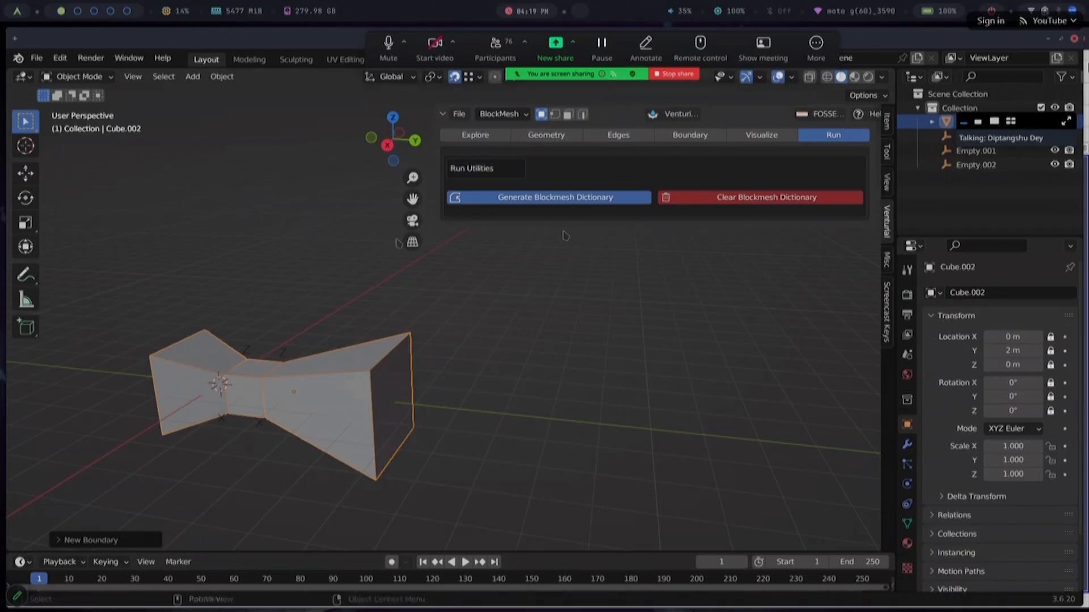
mouse_move(581, 603)
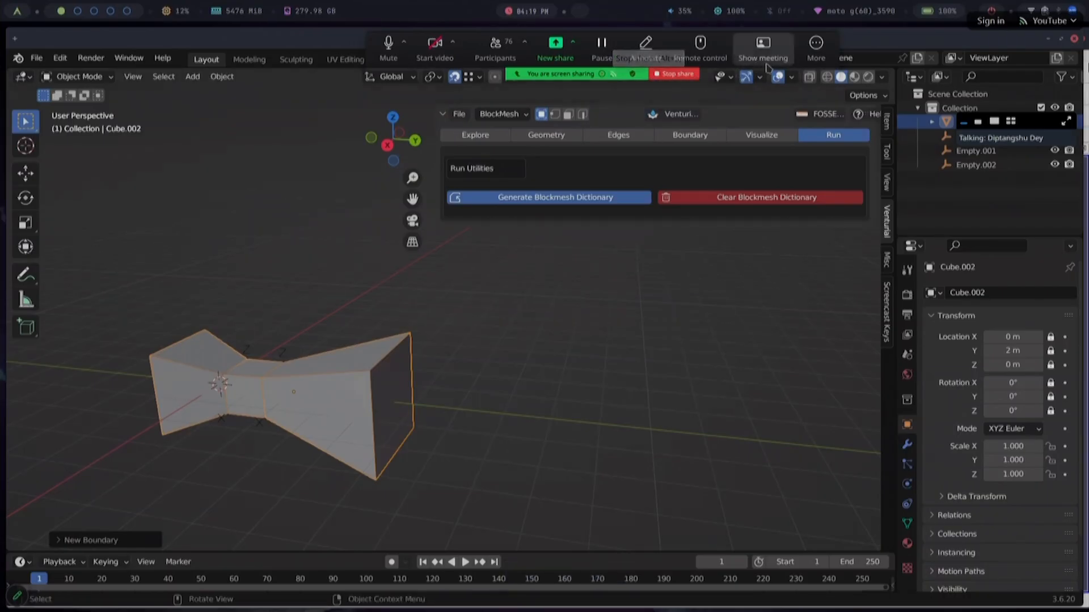
left_click(674, 74)
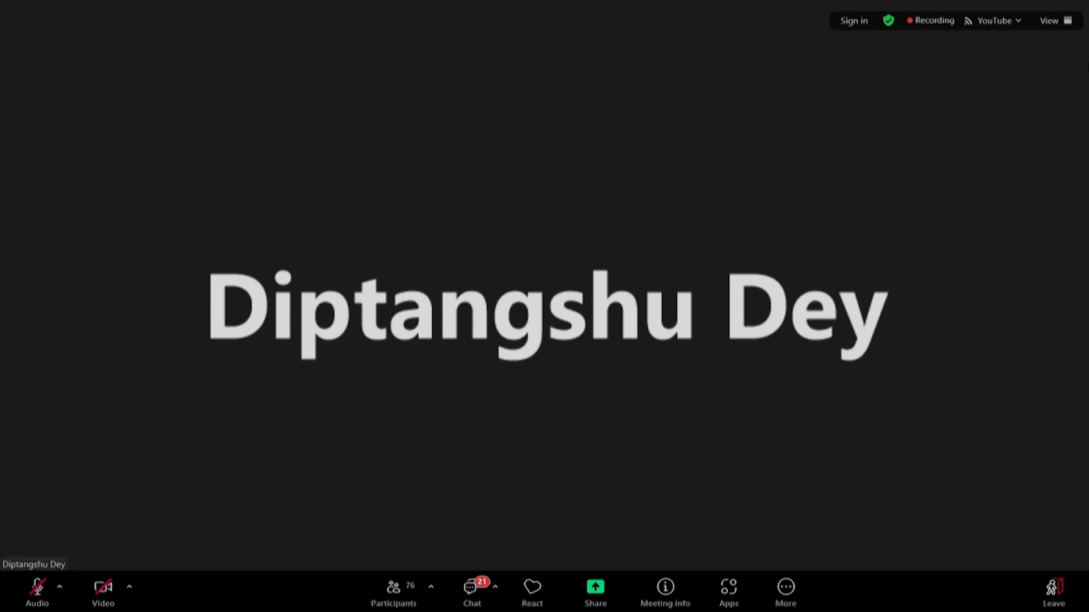